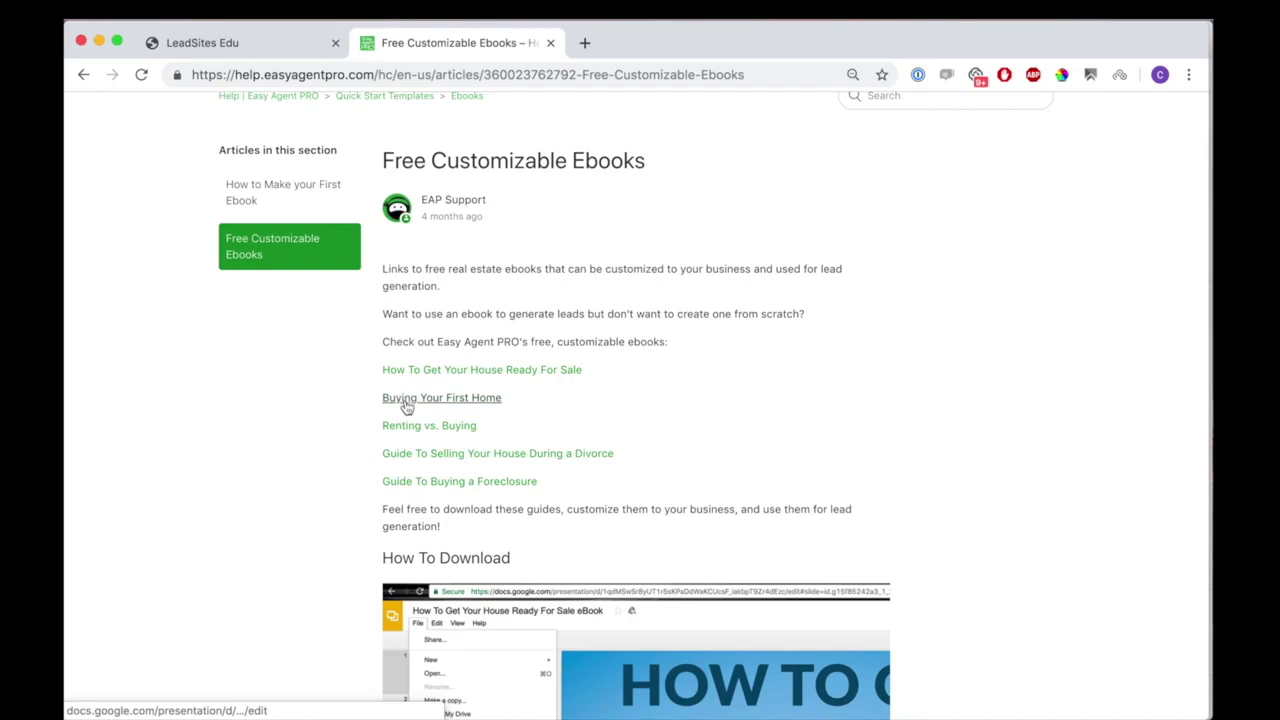
Open the Buying Your First Home ebook from the free ebooks article and download it as a PDF document.
left_click(406, 402)
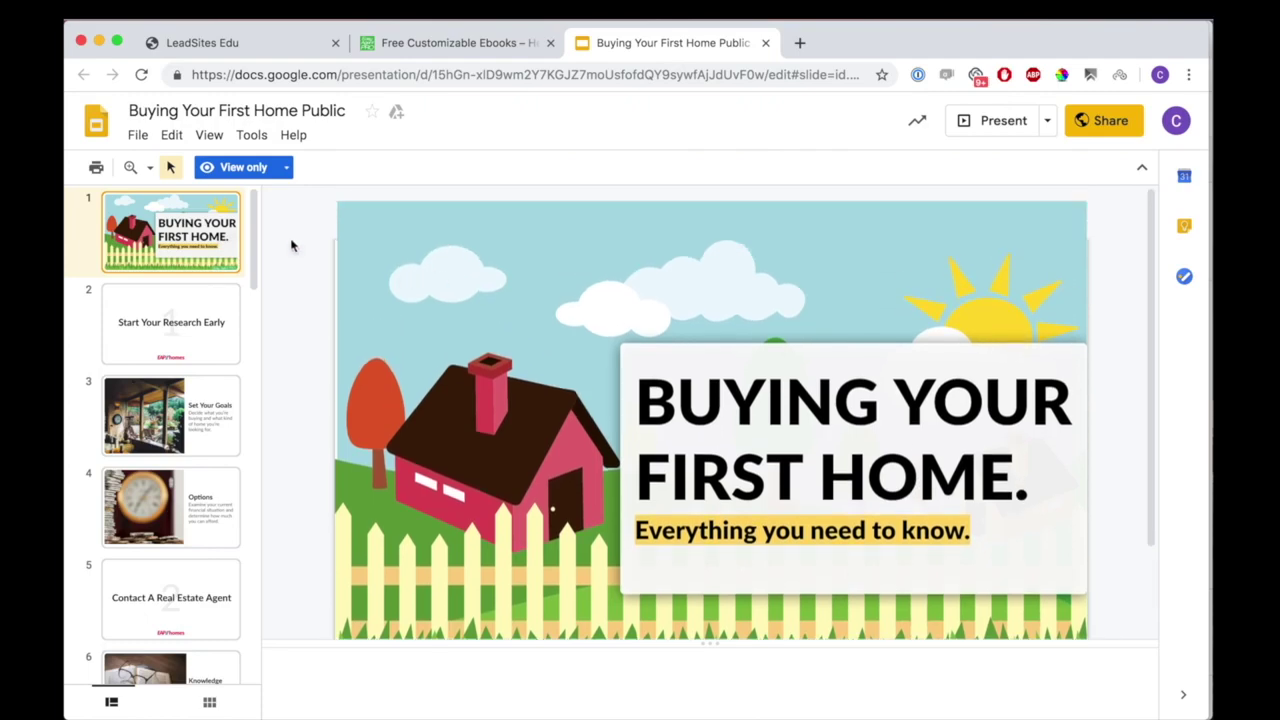
left_click(139, 135)
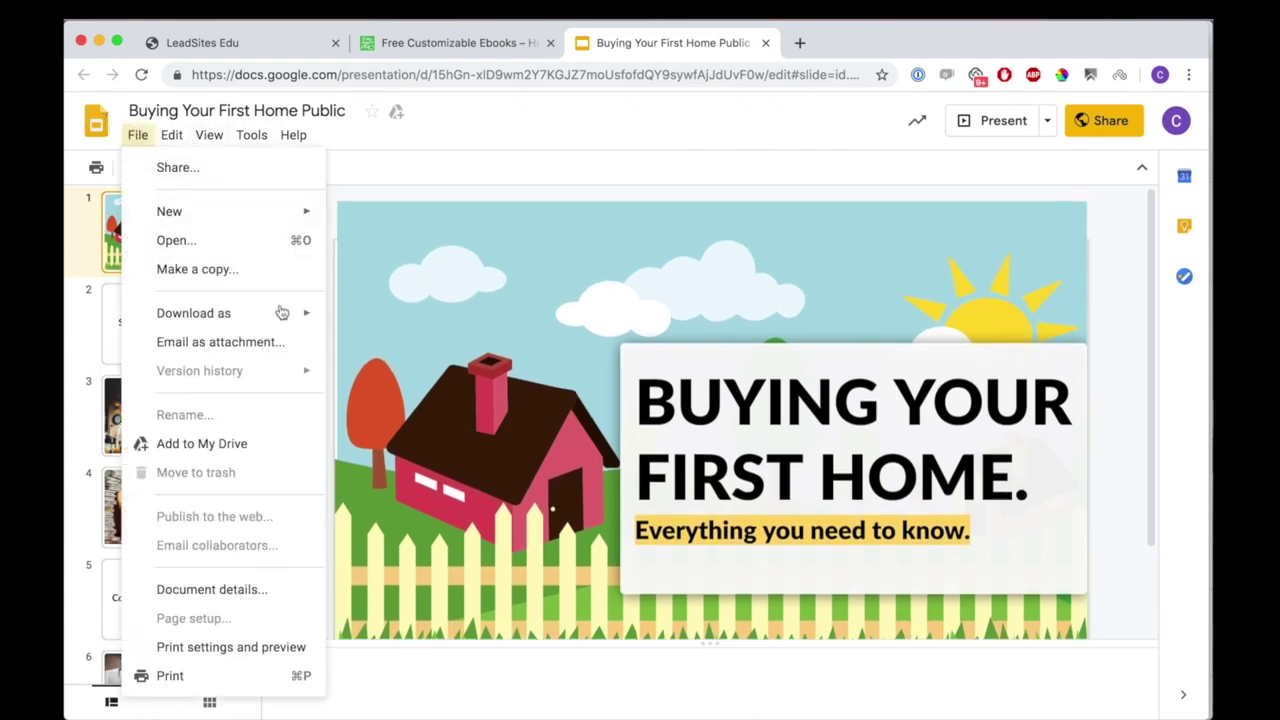
mouse_move(285, 318)
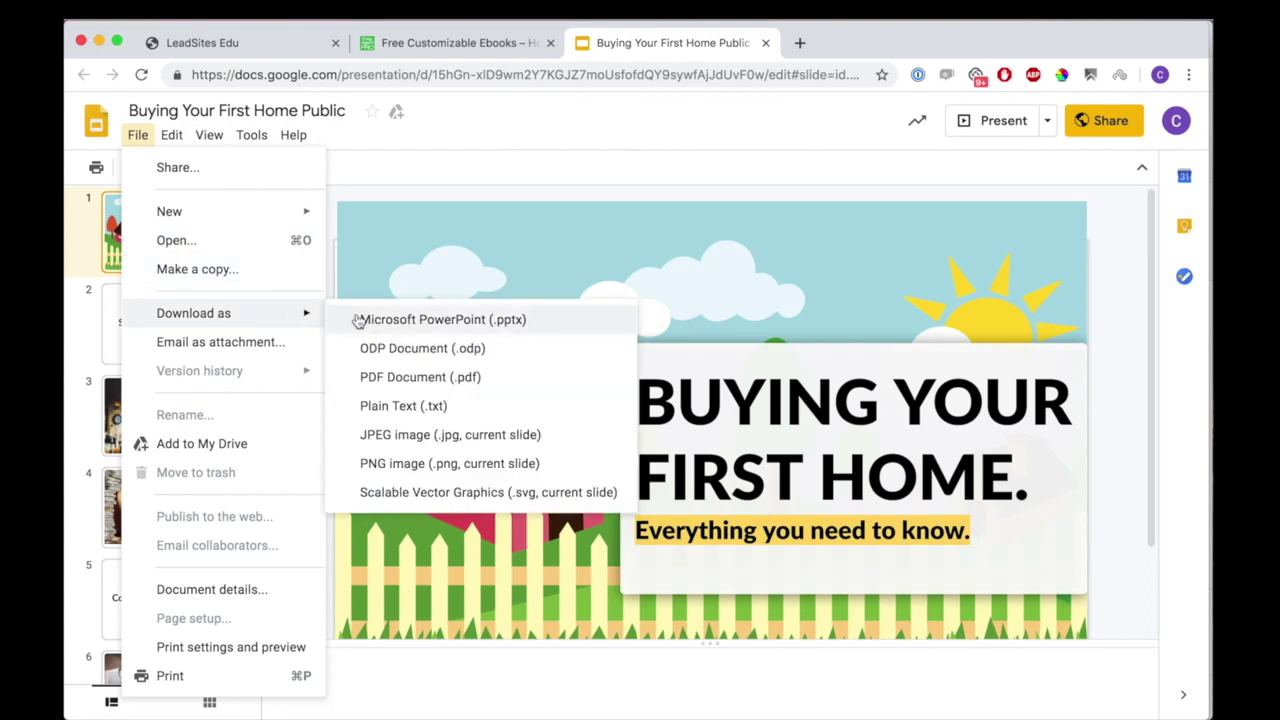
left_click(399, 379)
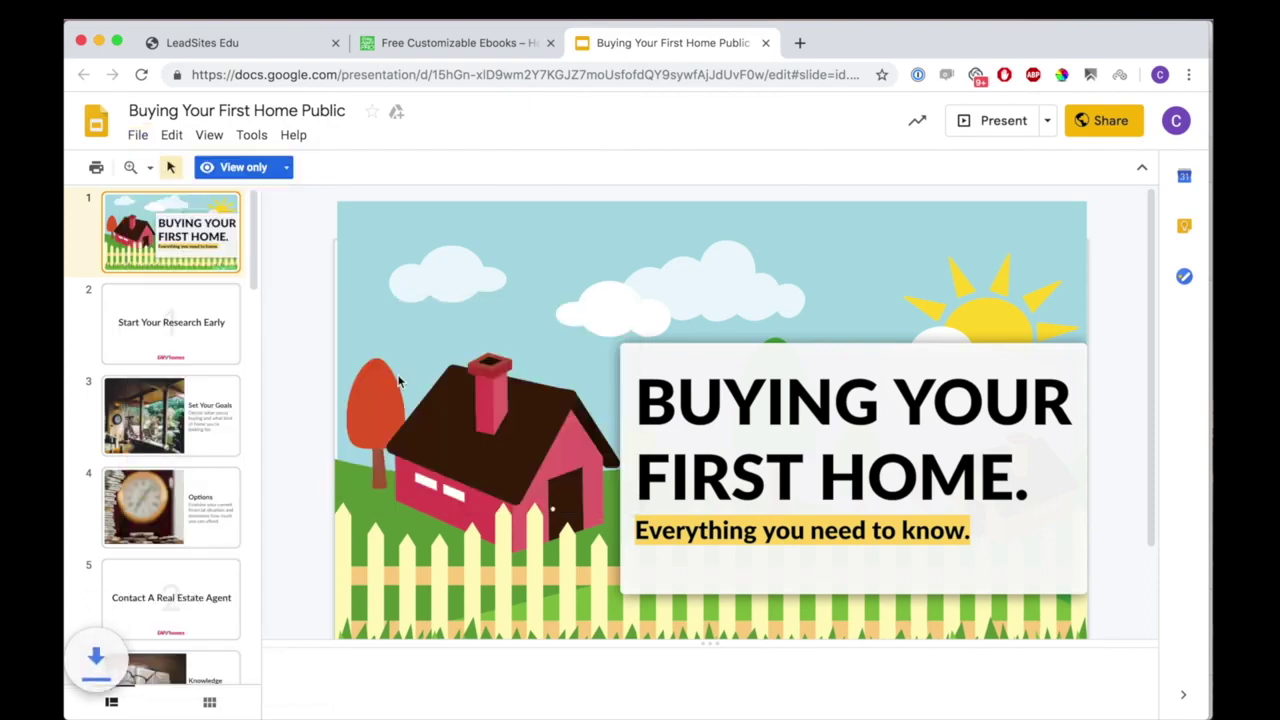
scroll(544, 428, "down", 1)
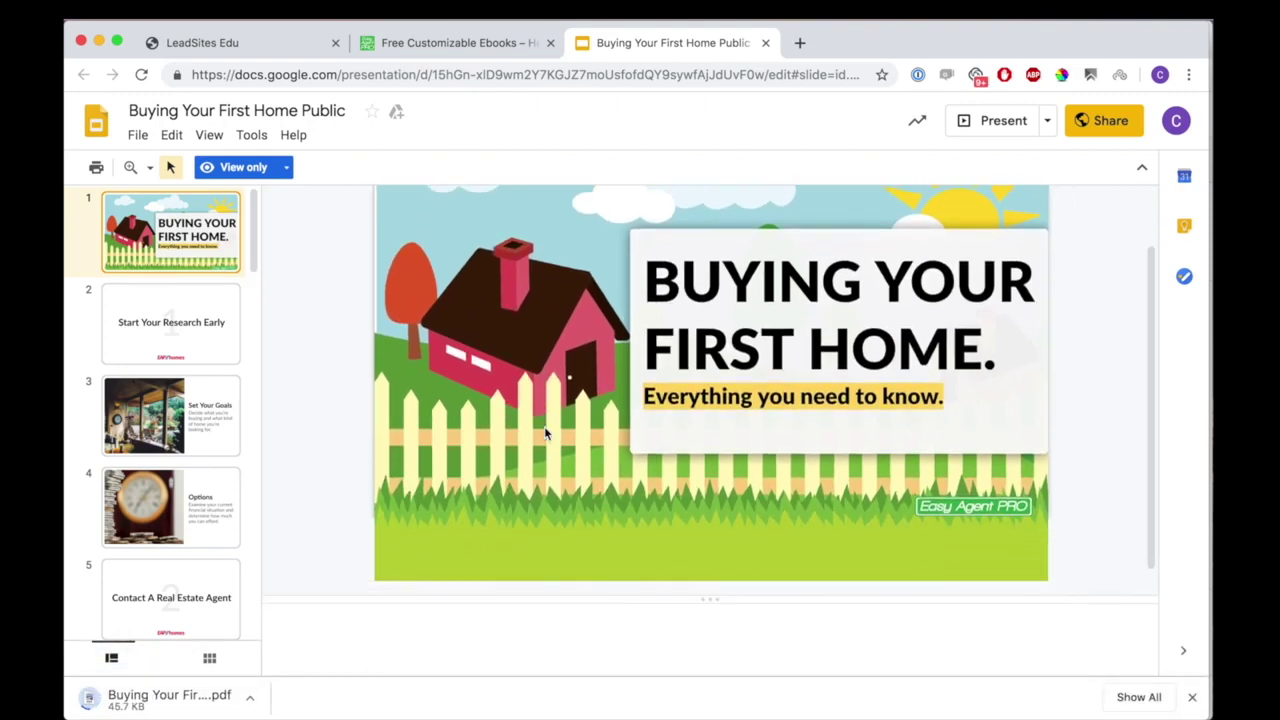
scroll(735, 386, "up", 2)
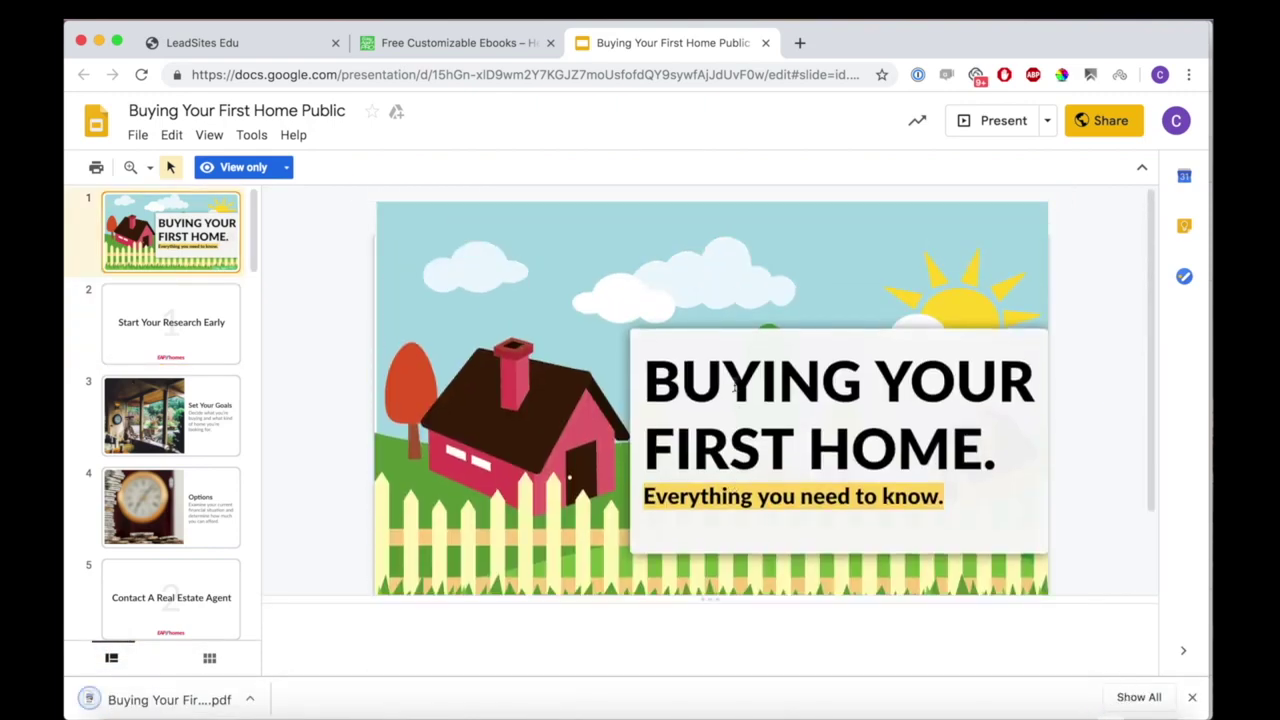
scroll(1000, 548, "down", 2)
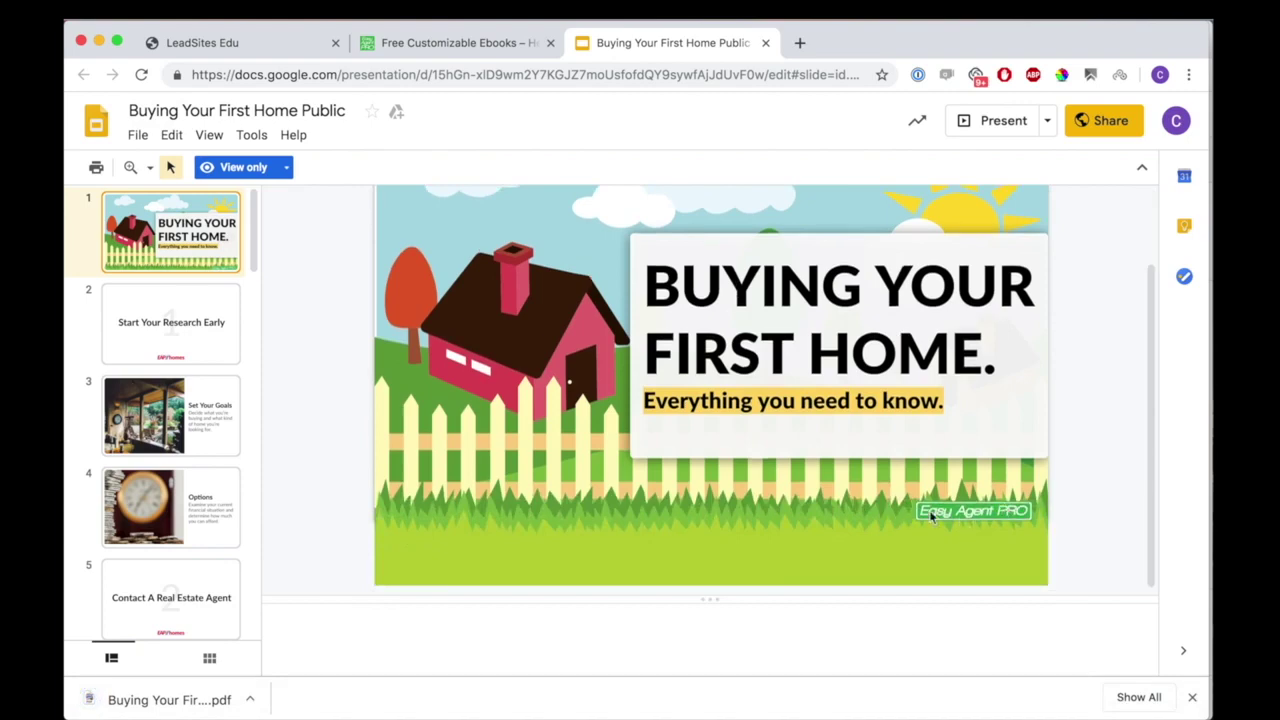
scroll(874, 460, "up", 2)
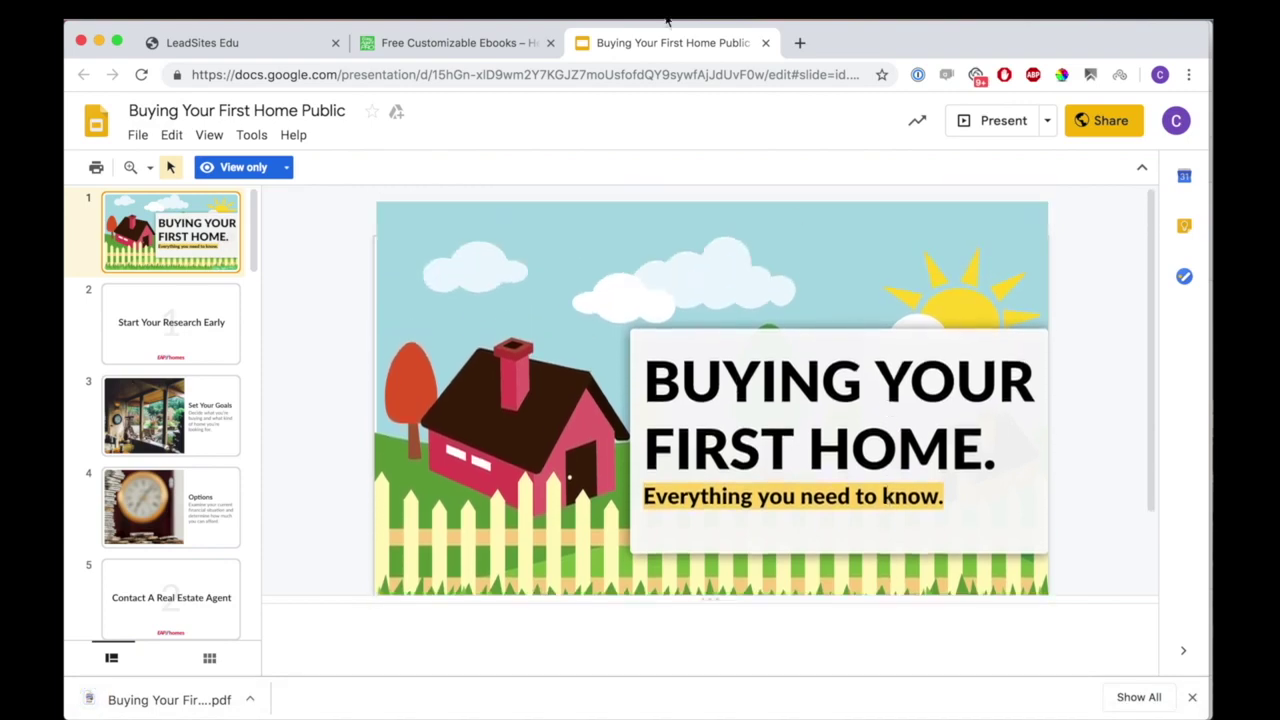
Return to the LeadSites site, open the Squeeze app from its lead capture apps, and dismiss the browser's download bar.
left_click(459, 44)
left_click(278, 48)
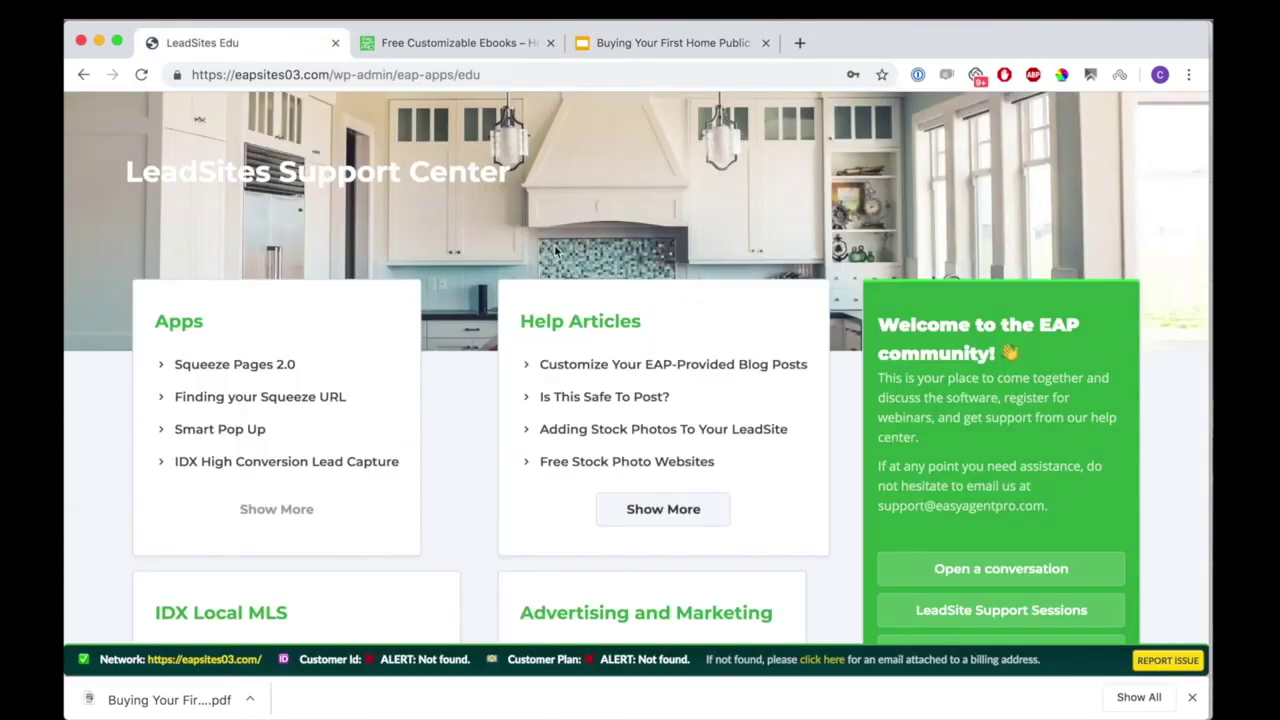
scroll(406, 198, "up", 3)
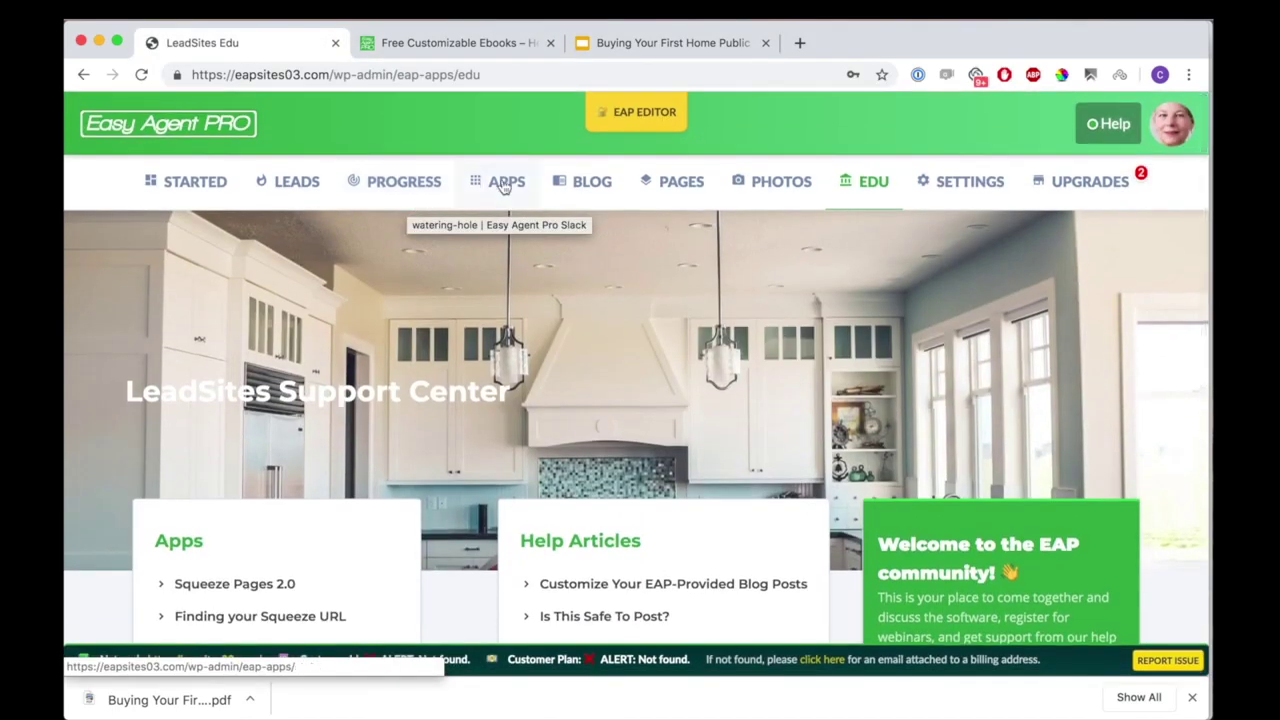
left_click(506, 185)
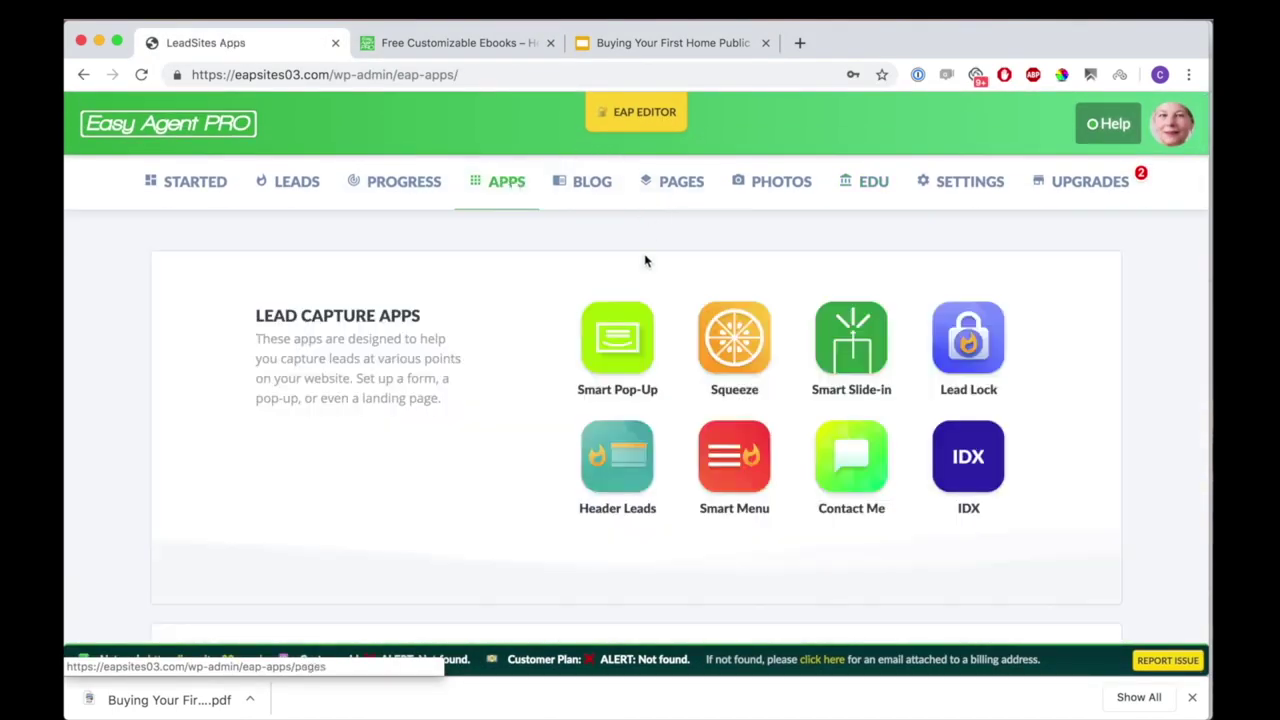
left_click(746, 342)
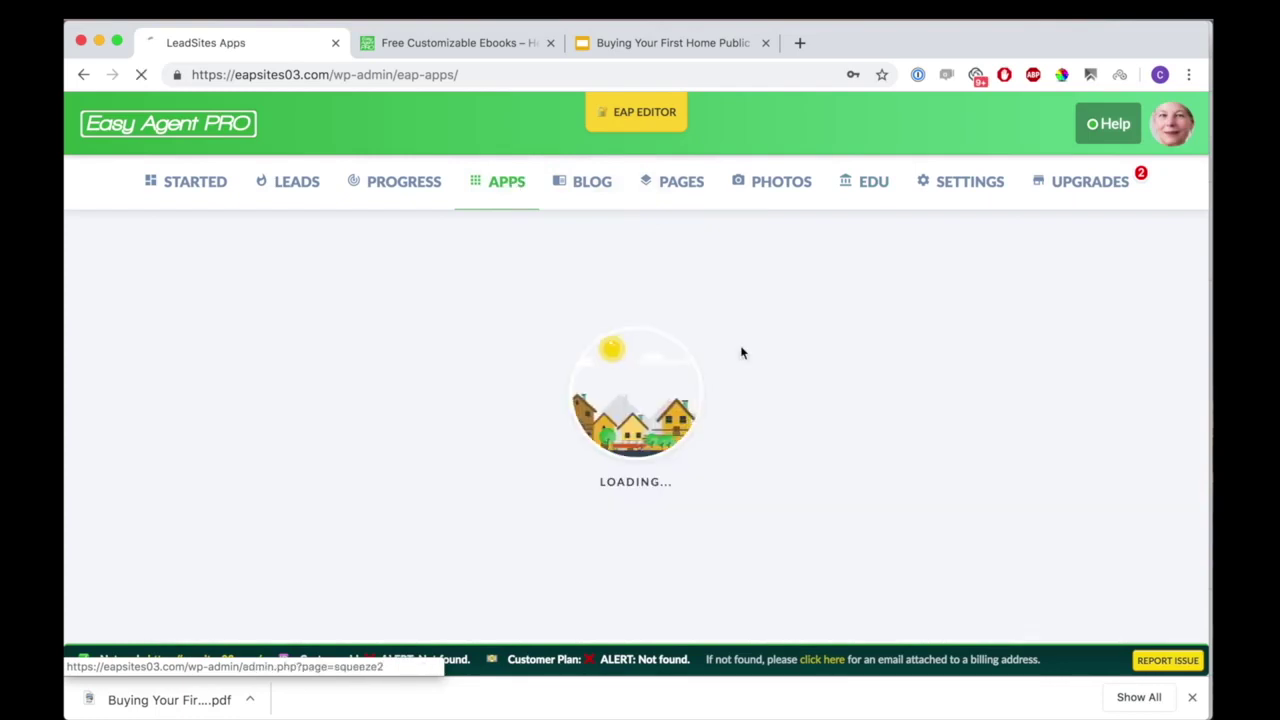
left_click(1192, 697)
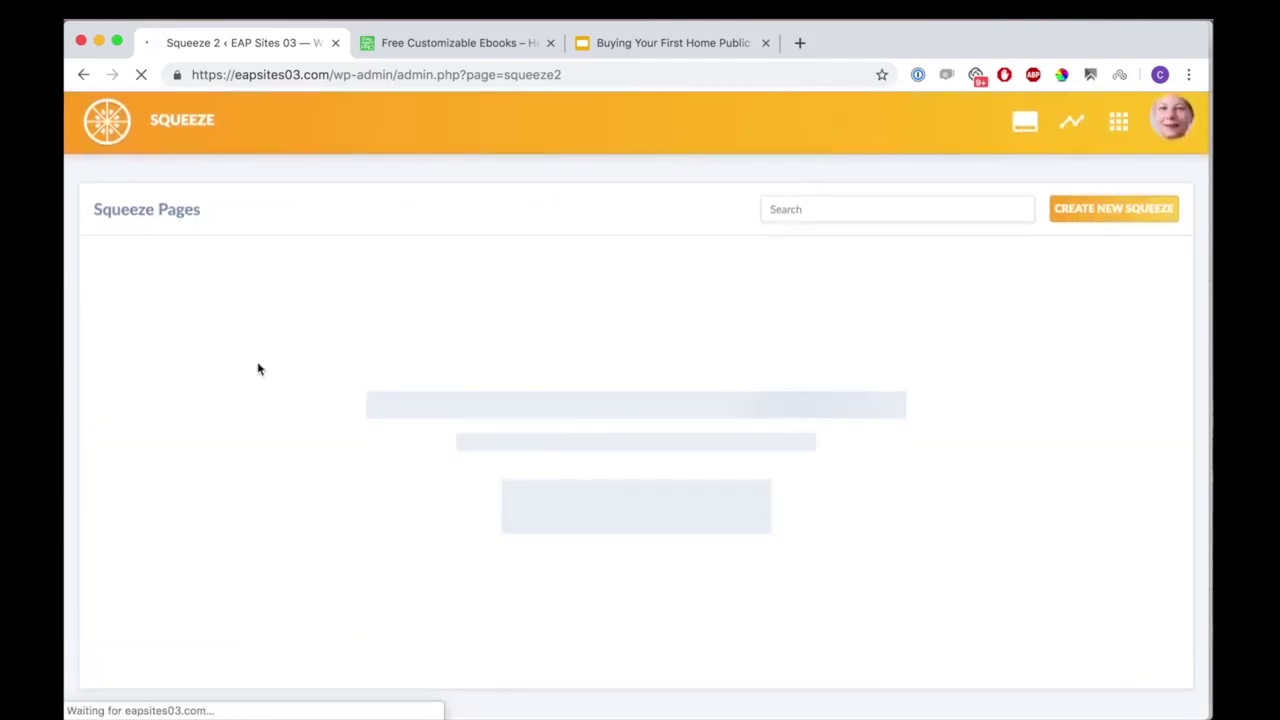
Create a new squeeze page from the "The Ultimate Guide To Buying Your First Home In Tucson!" template with the ebook cover.
left_click(188, 671)
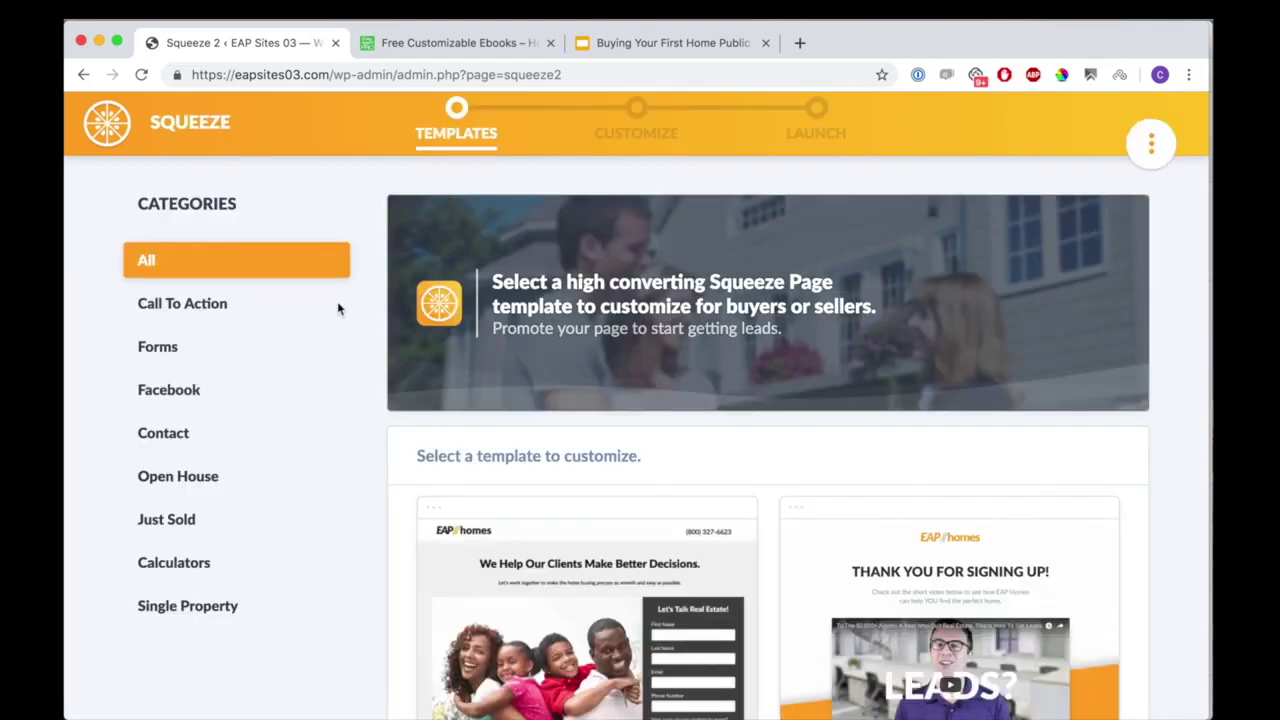
scroll(584, 430, "down", 2)
scroll(947, 496, "down", 3)
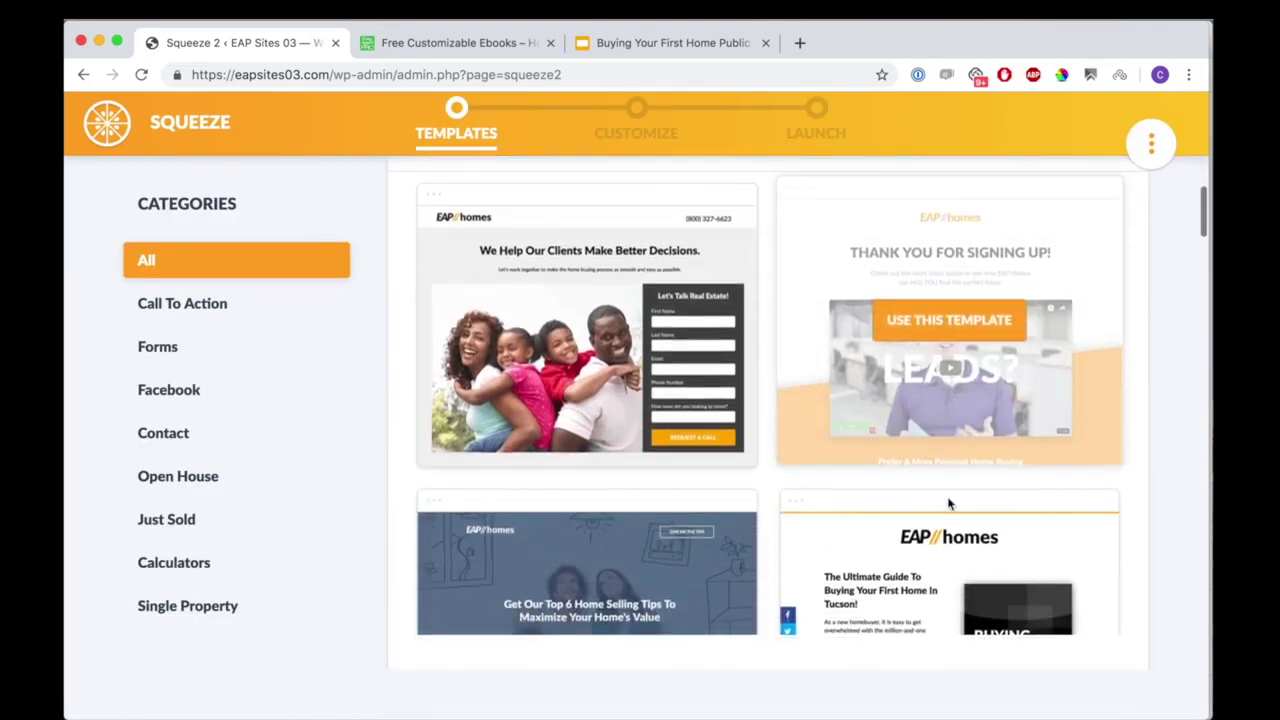
scroll(596, 320, "down", 2)
scroll(900, 365, "down", 1)
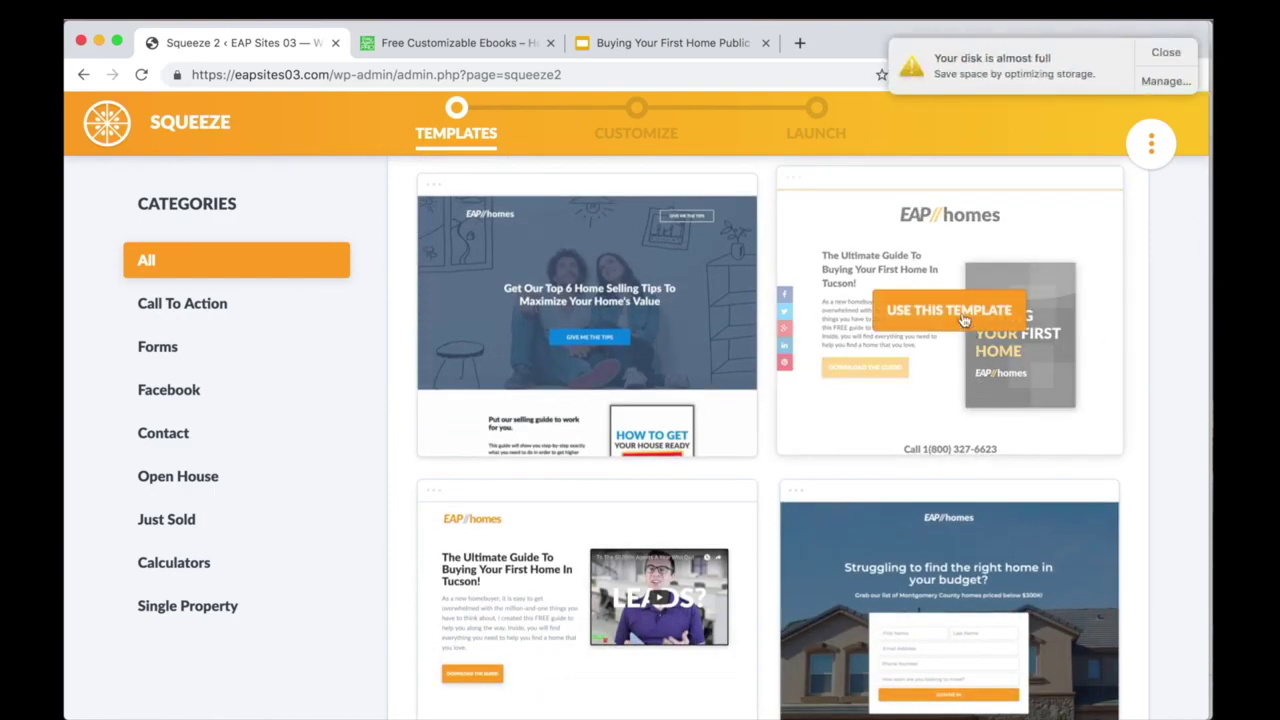
left_click(1165, 52)
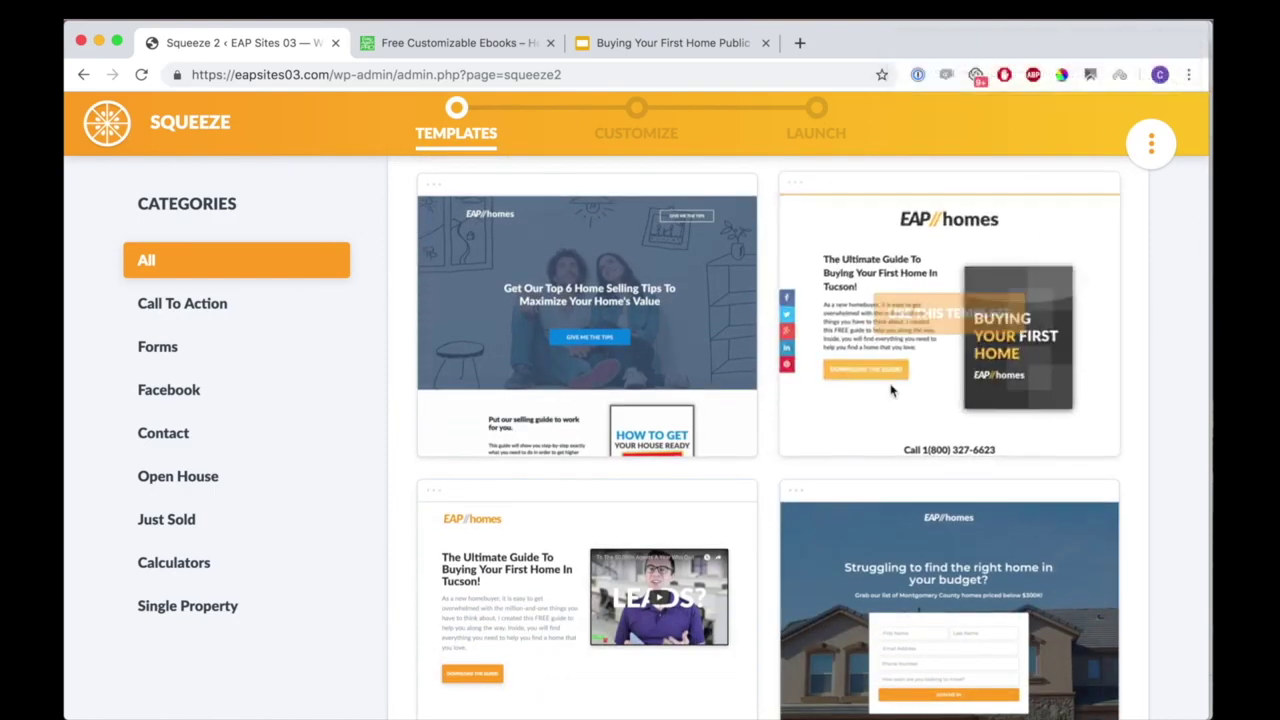
left_click(945, 311)
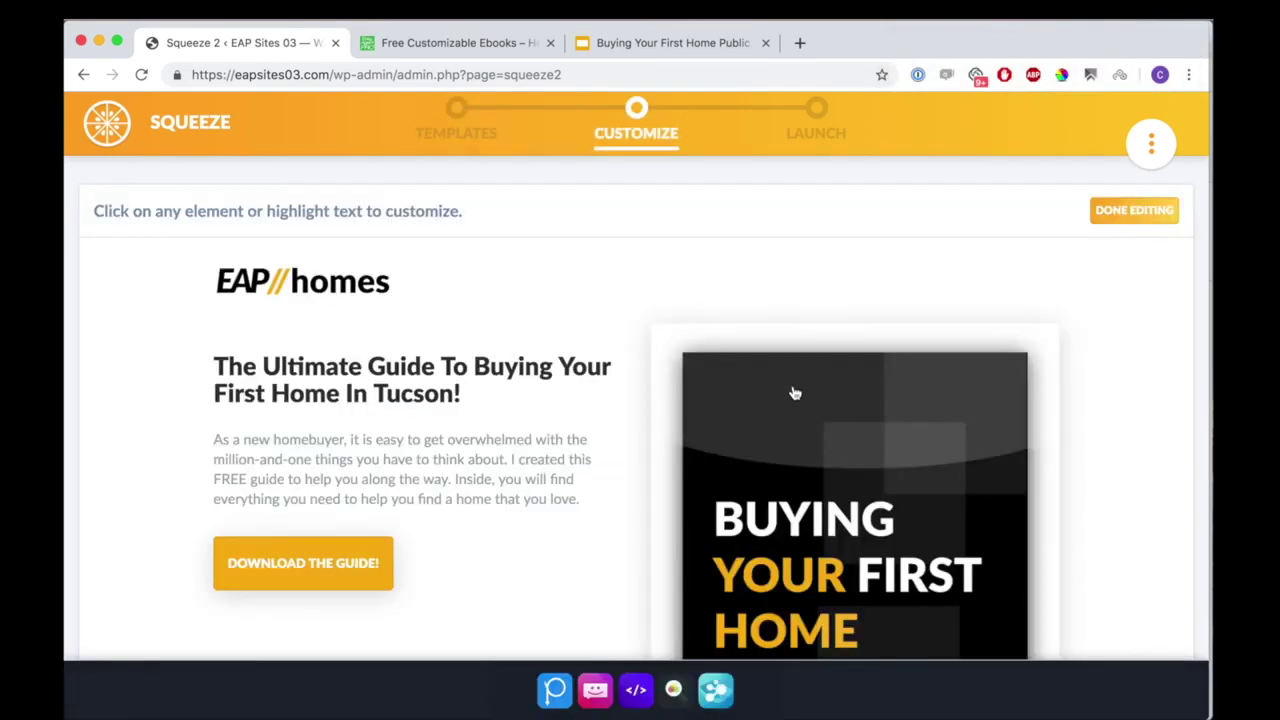
Replace the EAP//homes logo at the top of the squeeze page with coldwell-banker.png from the media library.
scroll(610, 255, "down", 5)
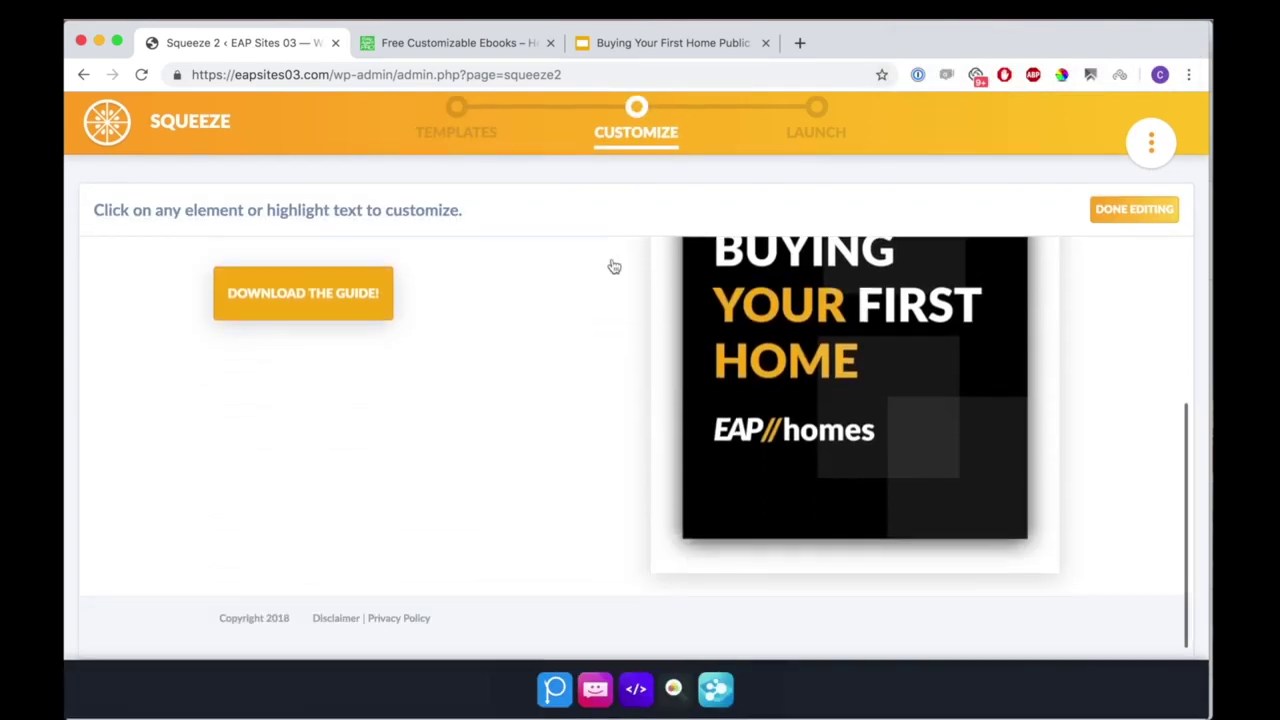
scroll(614, 266, "up", 5)
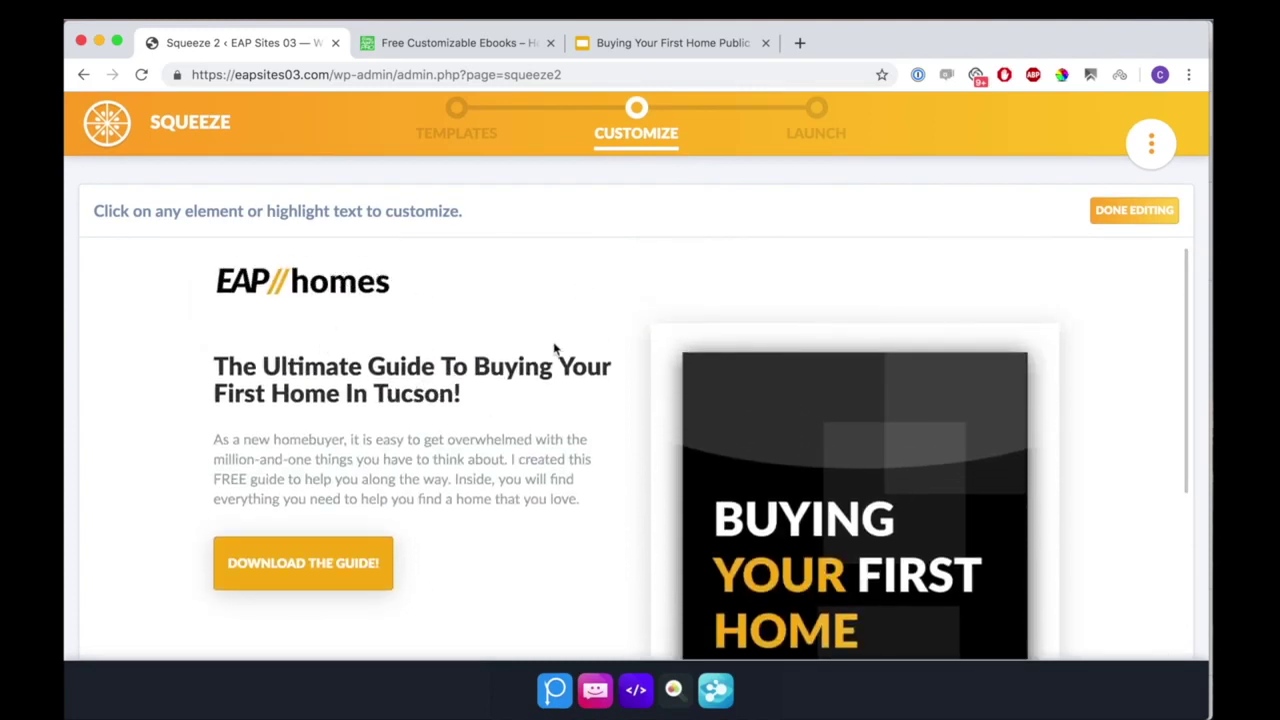
left_click(378, 270)
left_click(636, 464)
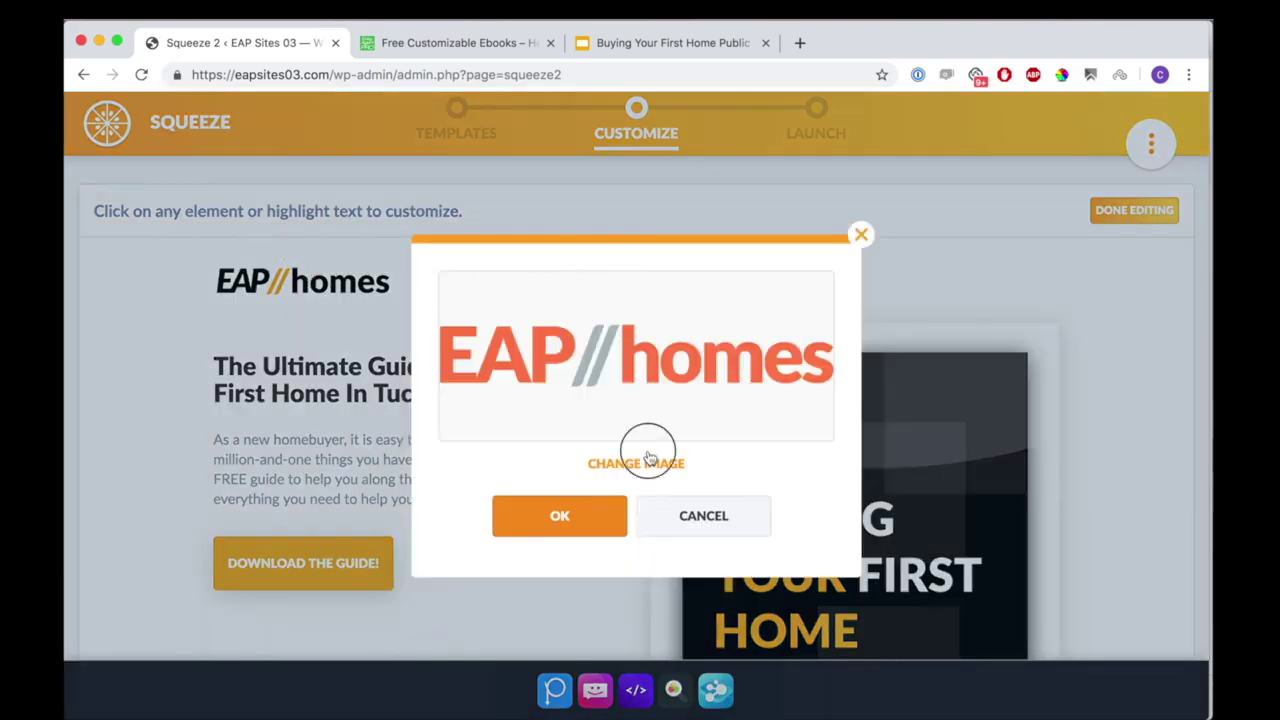
left_click(281, 298)
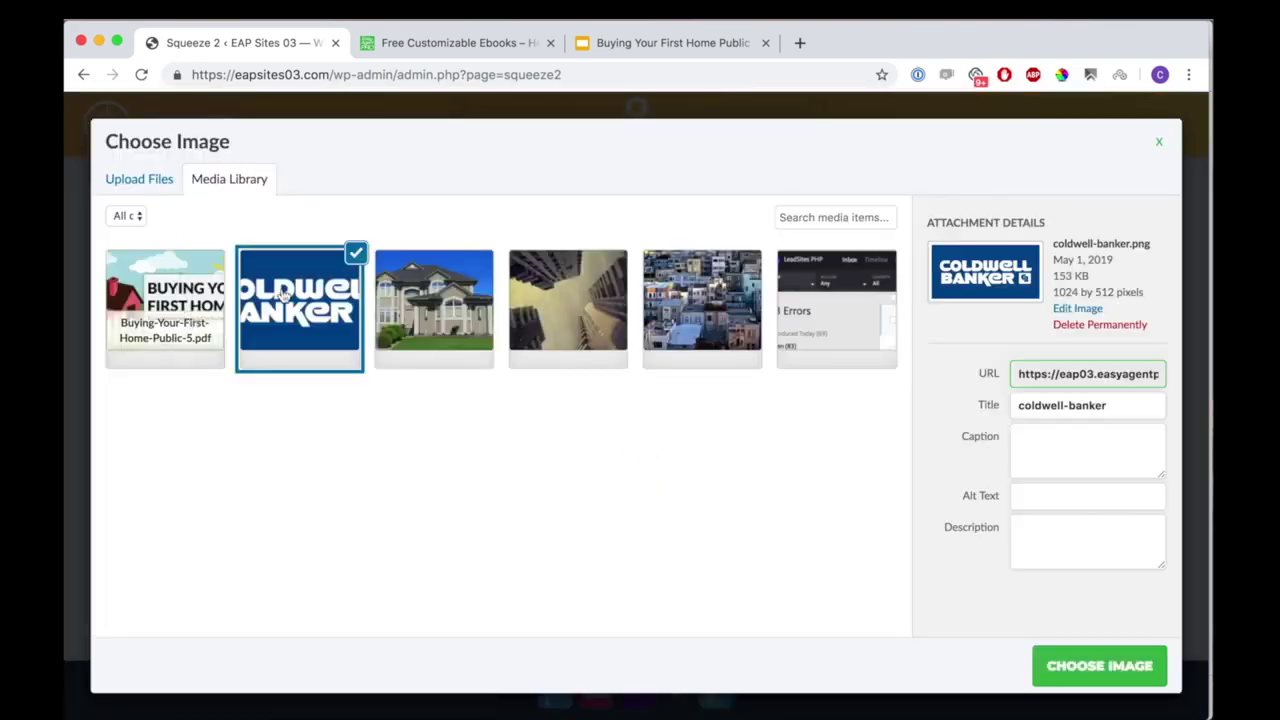
left_click(1098, 665)
left_click(560, 516)
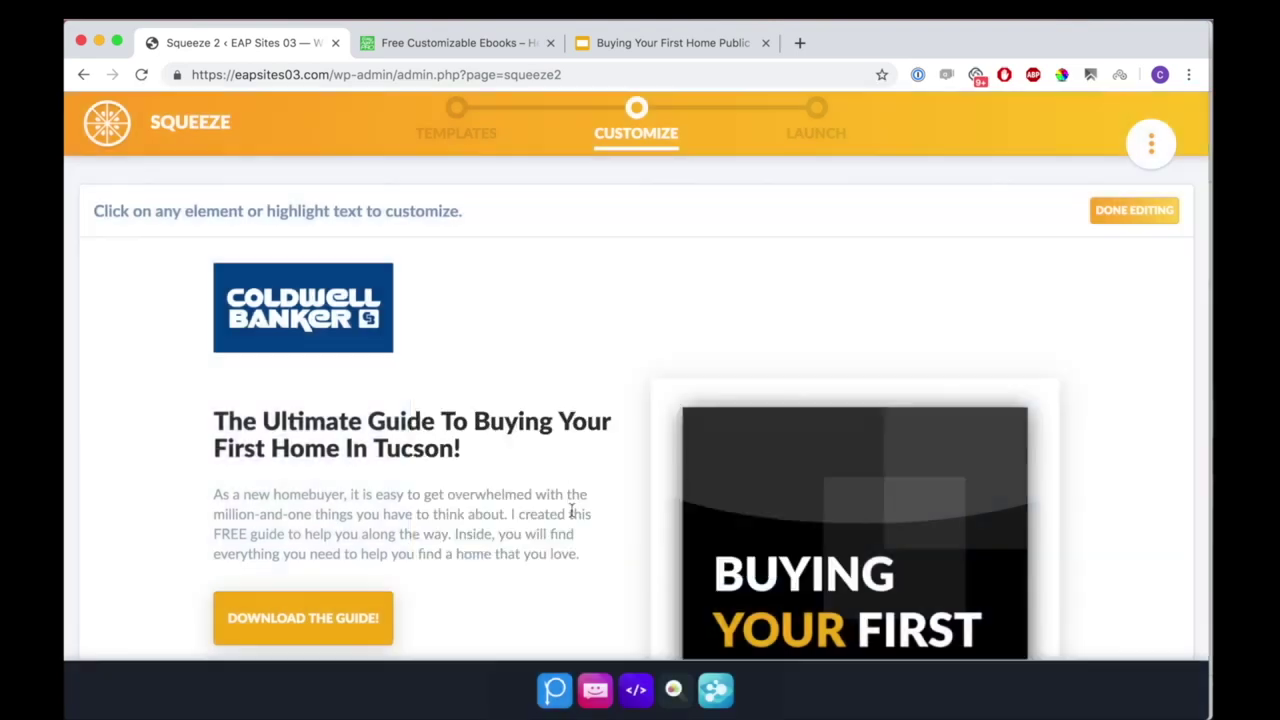
Open the Download The Guide pop-up form and review the options of its Phone Number field and submit button.
scroll(303, 517, "down", 3)
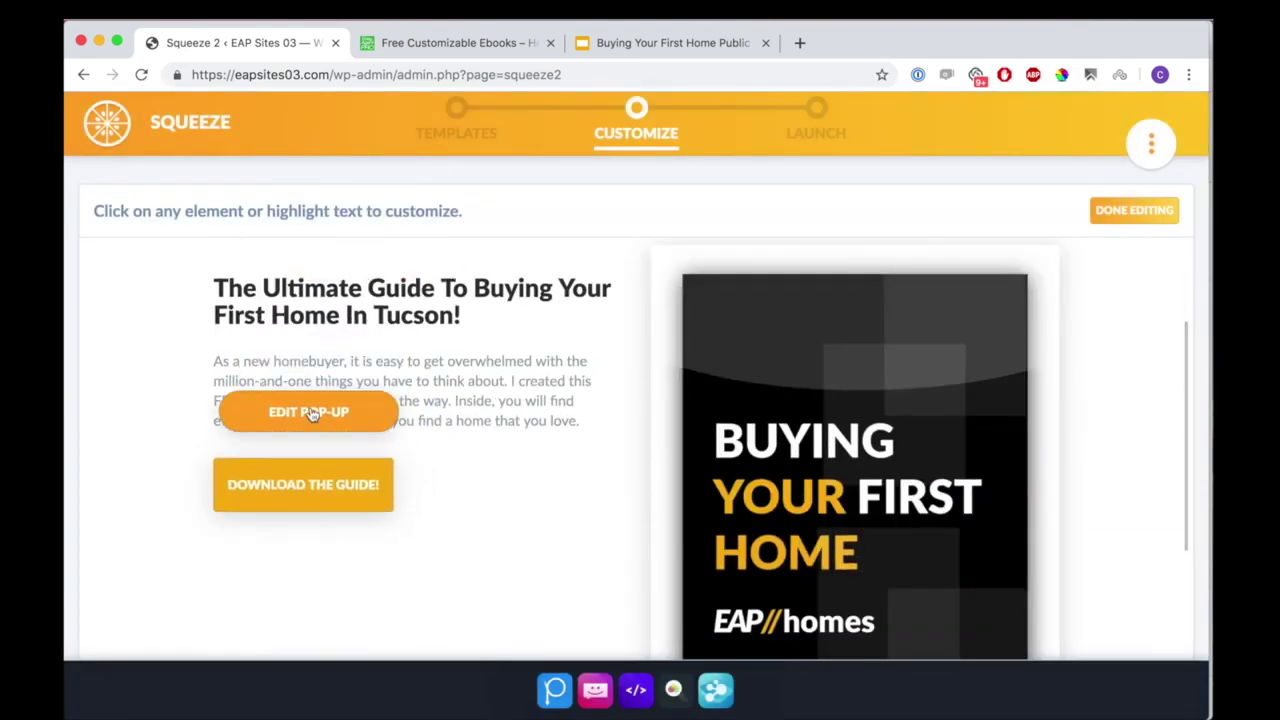
left_click(312, 414)
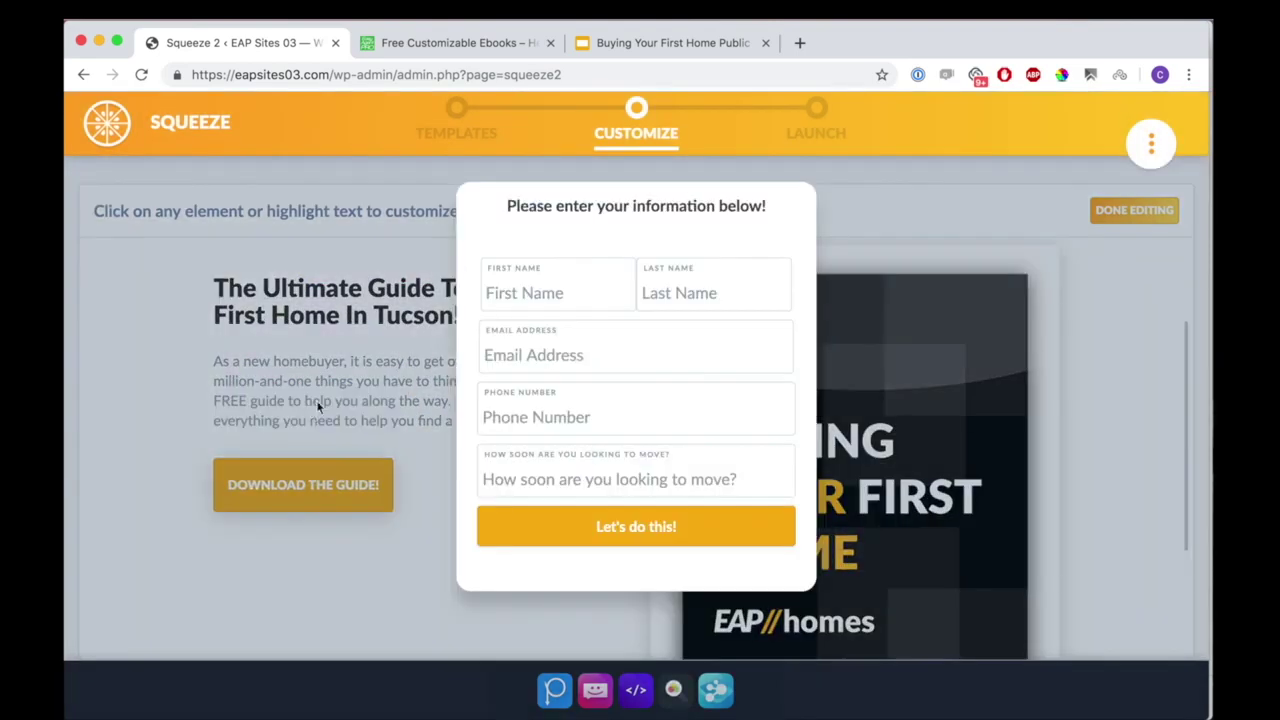
left_click(578, 404)
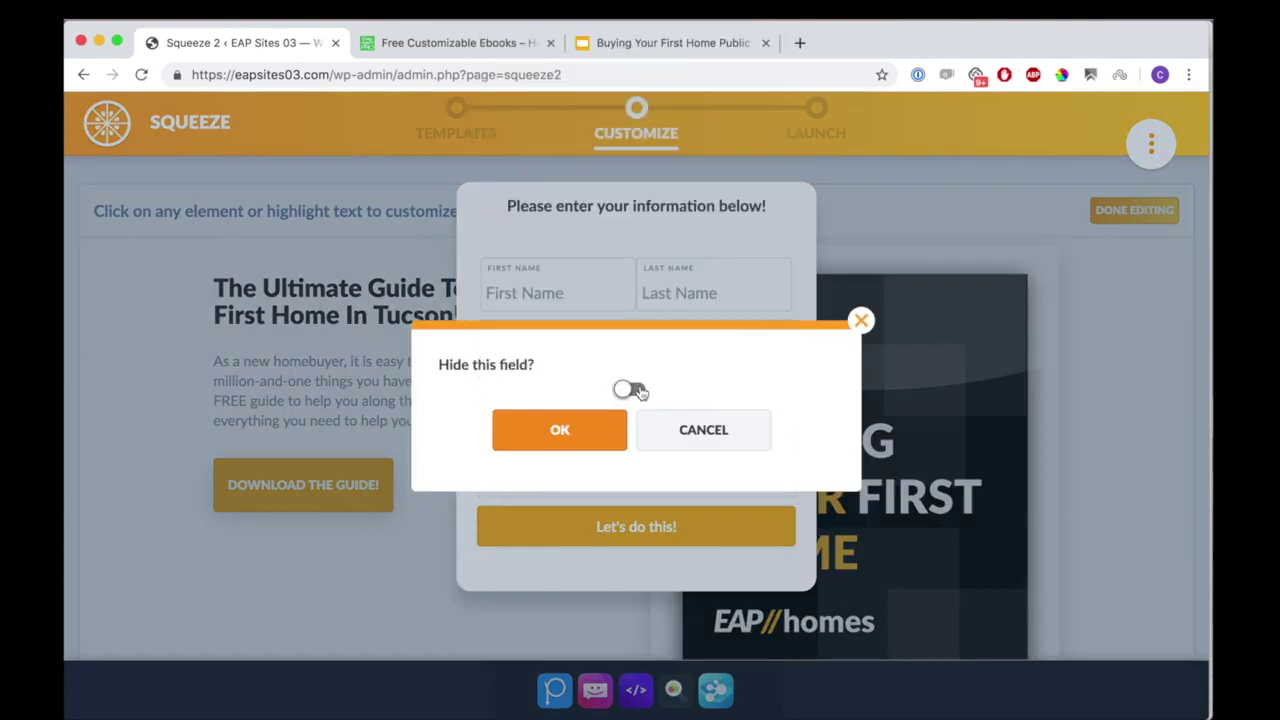
left_click(706, 429)
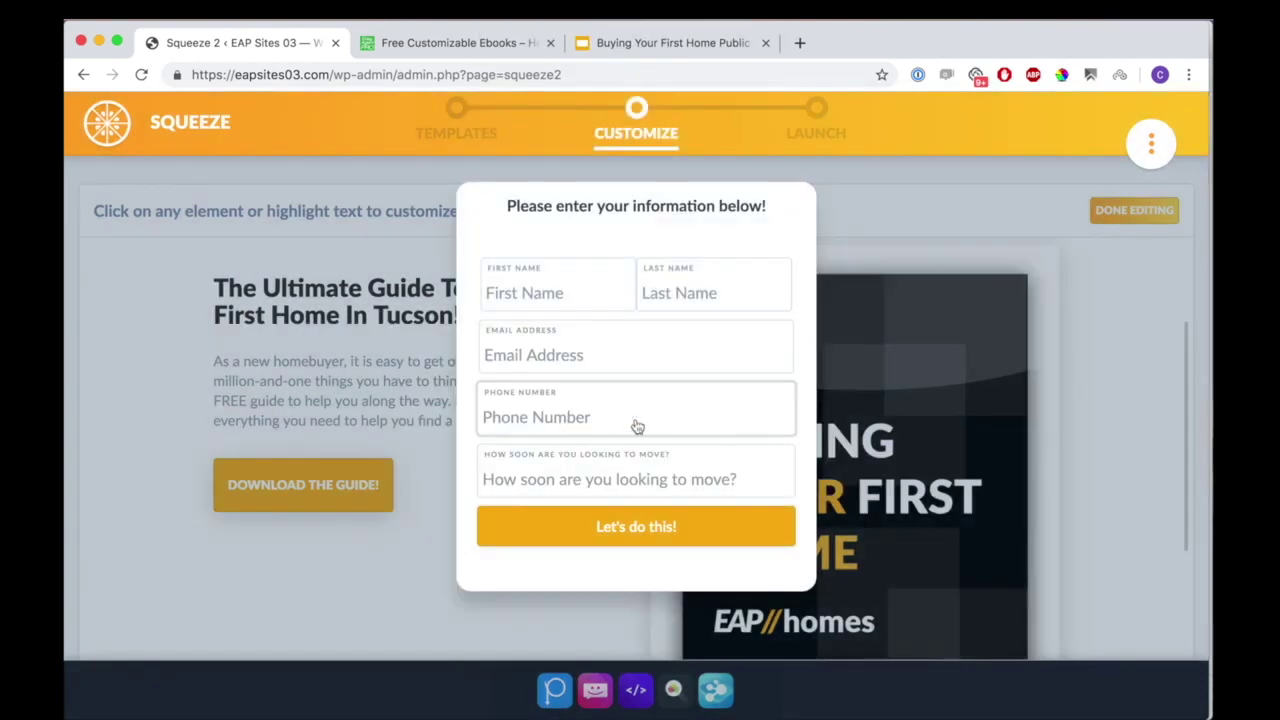
left_click(598, 525)
left_click(703, 514)
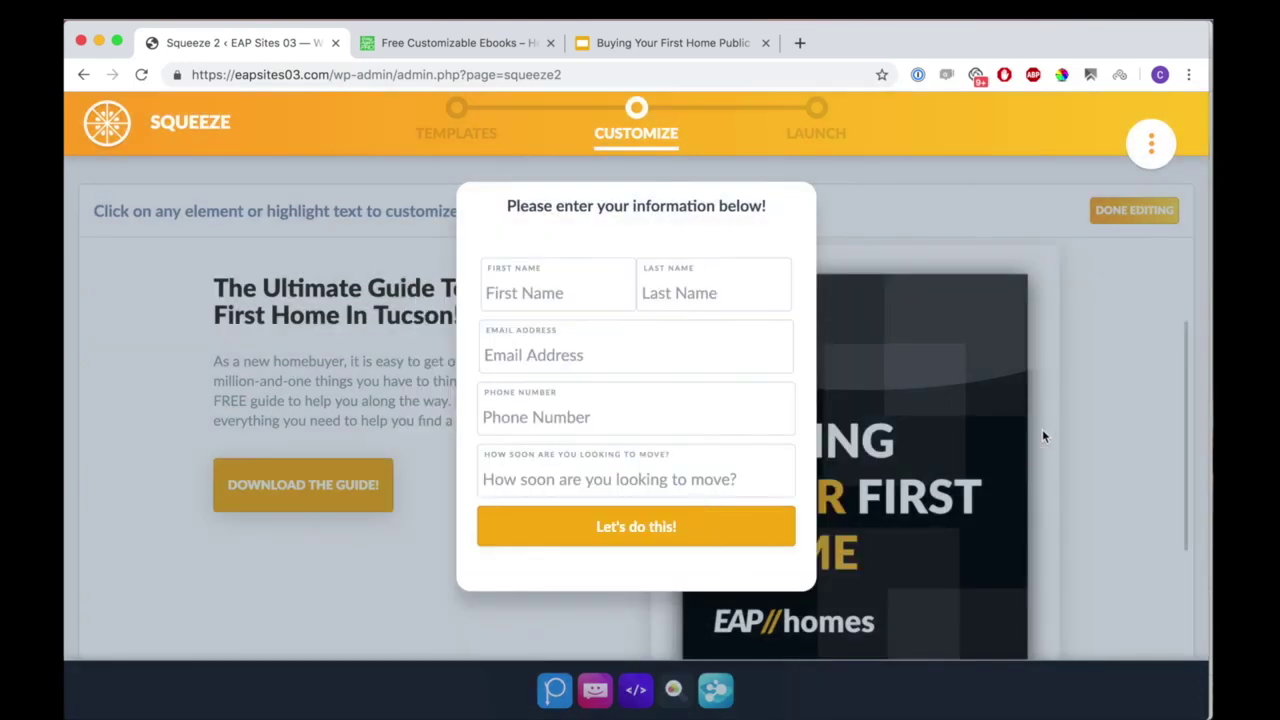
left_click(1042, 436)
Review the image options of the Buying Your First Home ebook cover and look over the page.
scroll(866, 350, "down", 3)
scroll(849, 376, "up", 1)
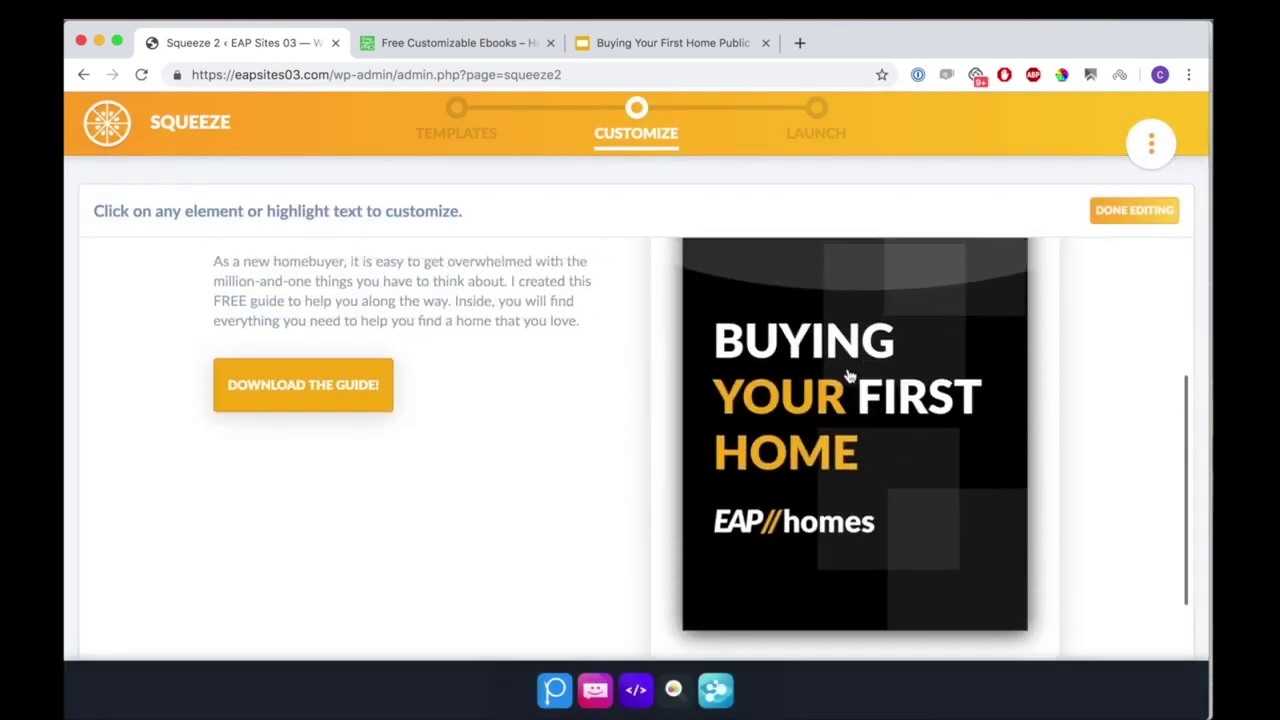
scroll(854, 400, "up", 1)
left_click(750, 477)
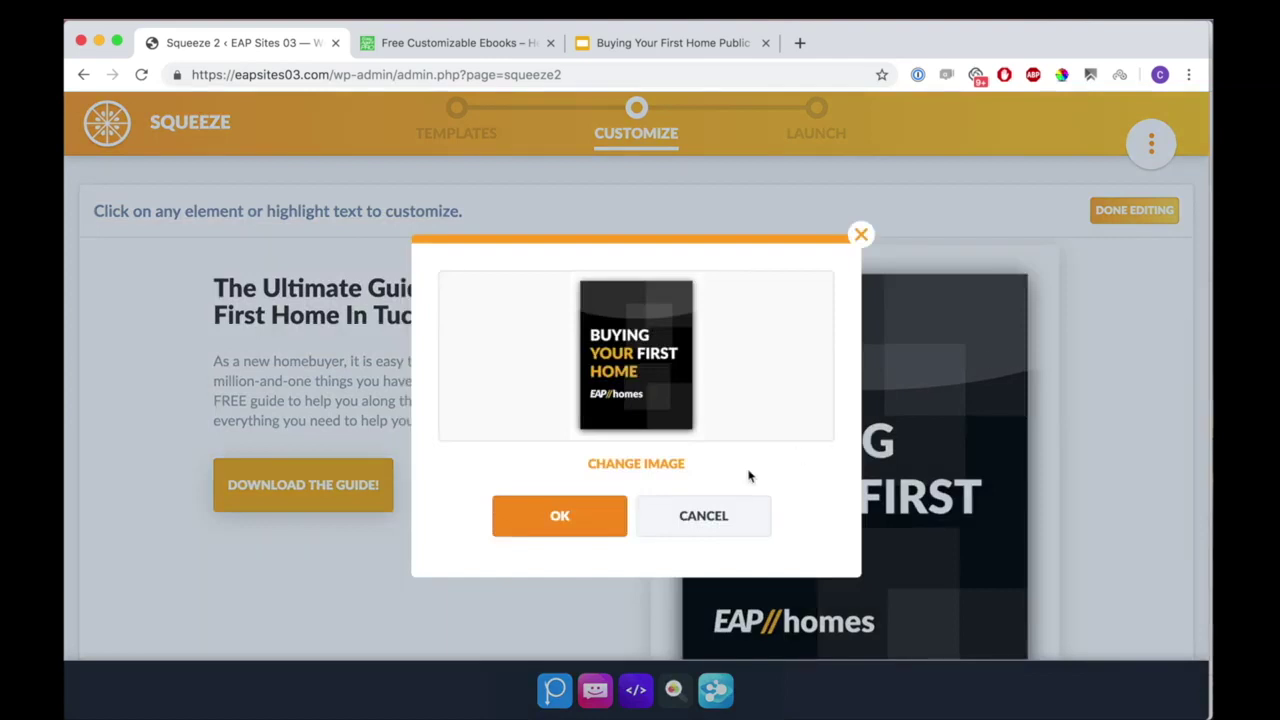
left_click(708, 534)
scroll(710, 478, "up", 1)
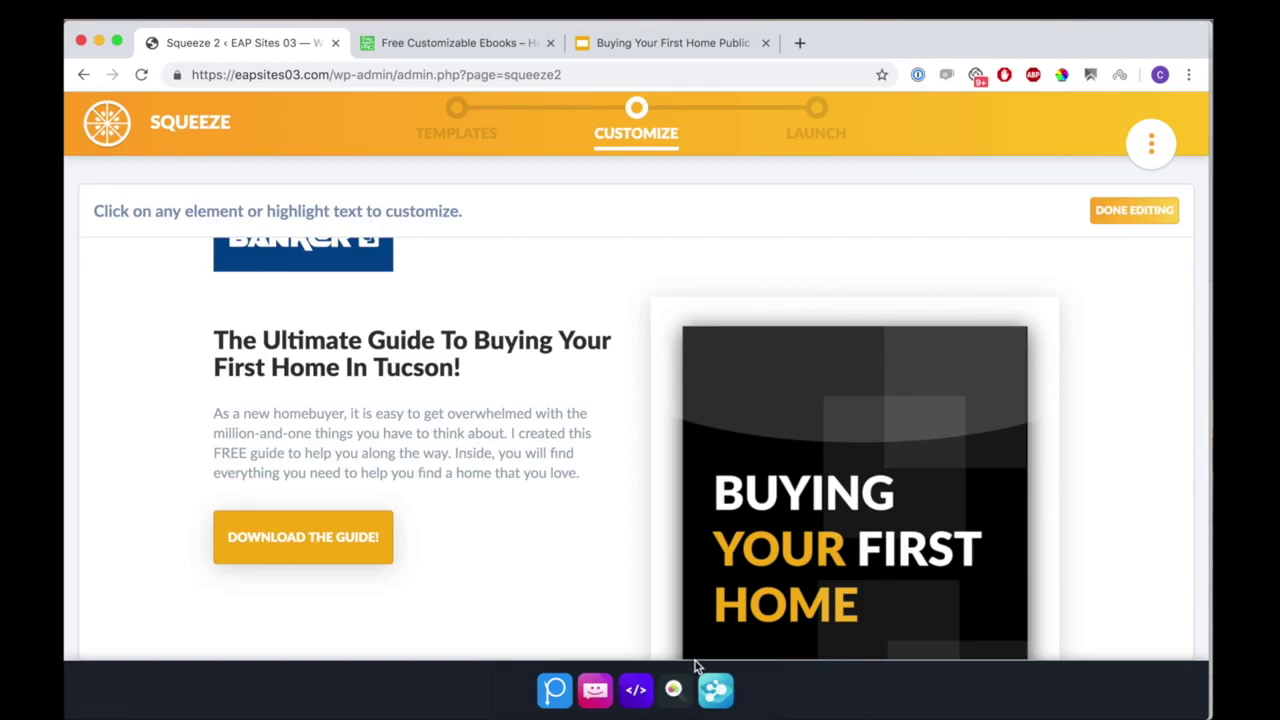
scroll(563, 517, "up", 2)
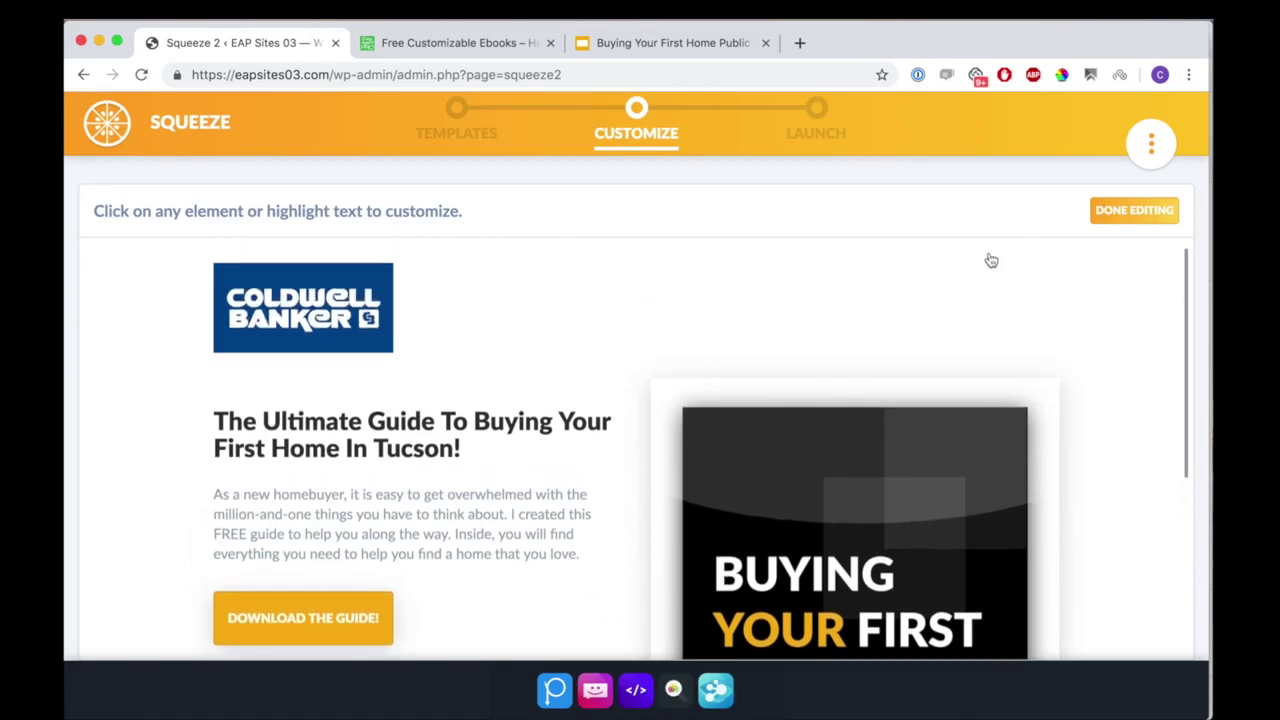
Finish editing the page, set Buying-Your-First-Home-Public-5.pdf from the media library as the lead download, and proceed to the pre-launch checklist.
left_click(1113, 212)
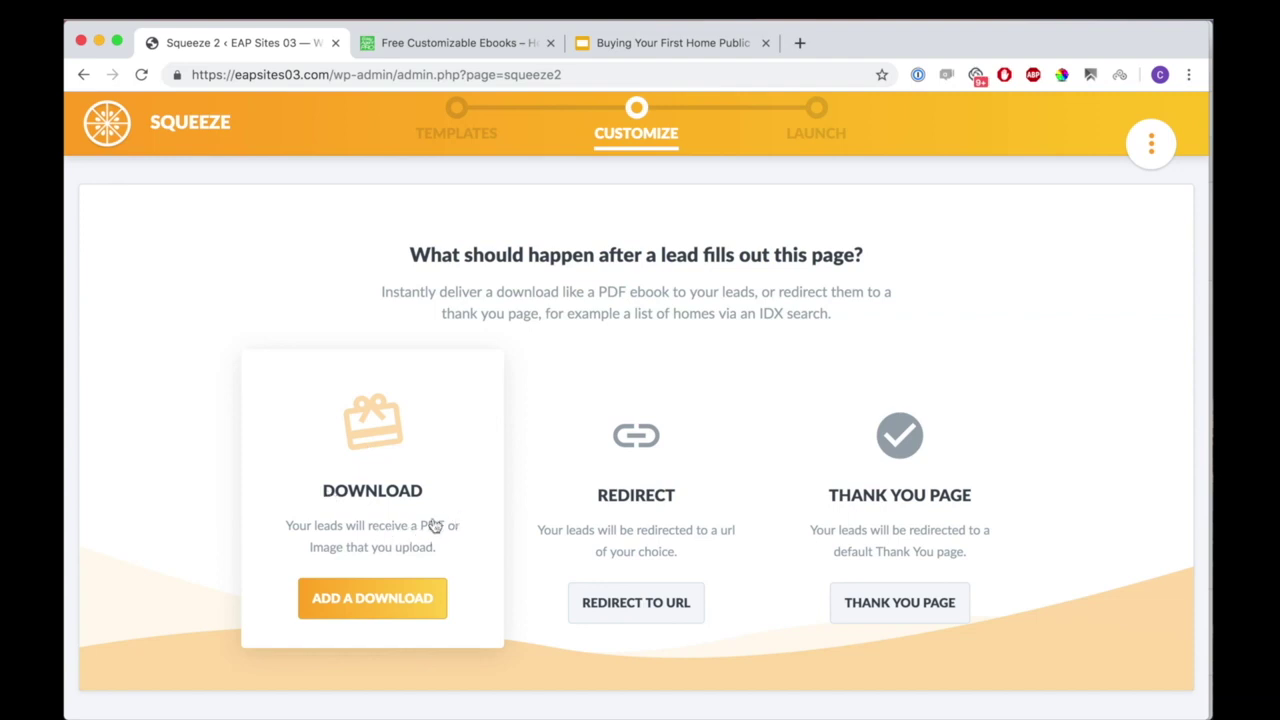
left_click(362, 600)
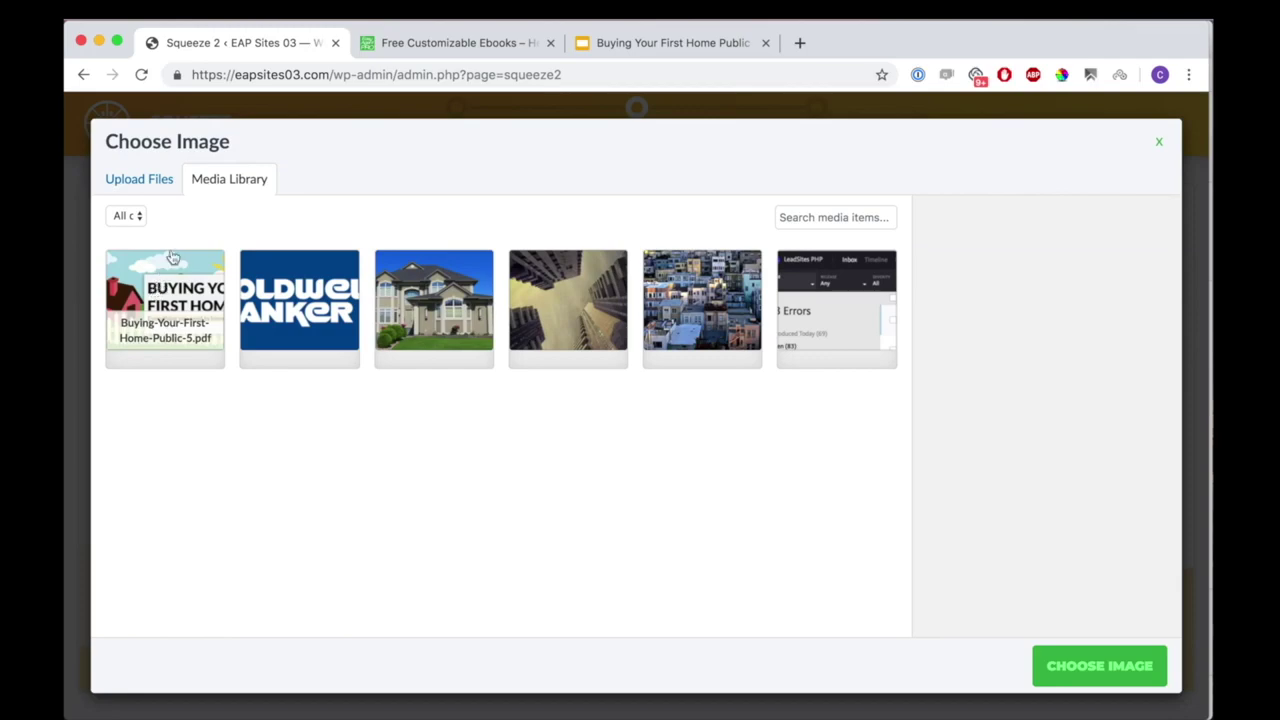
left_click(161, 188)
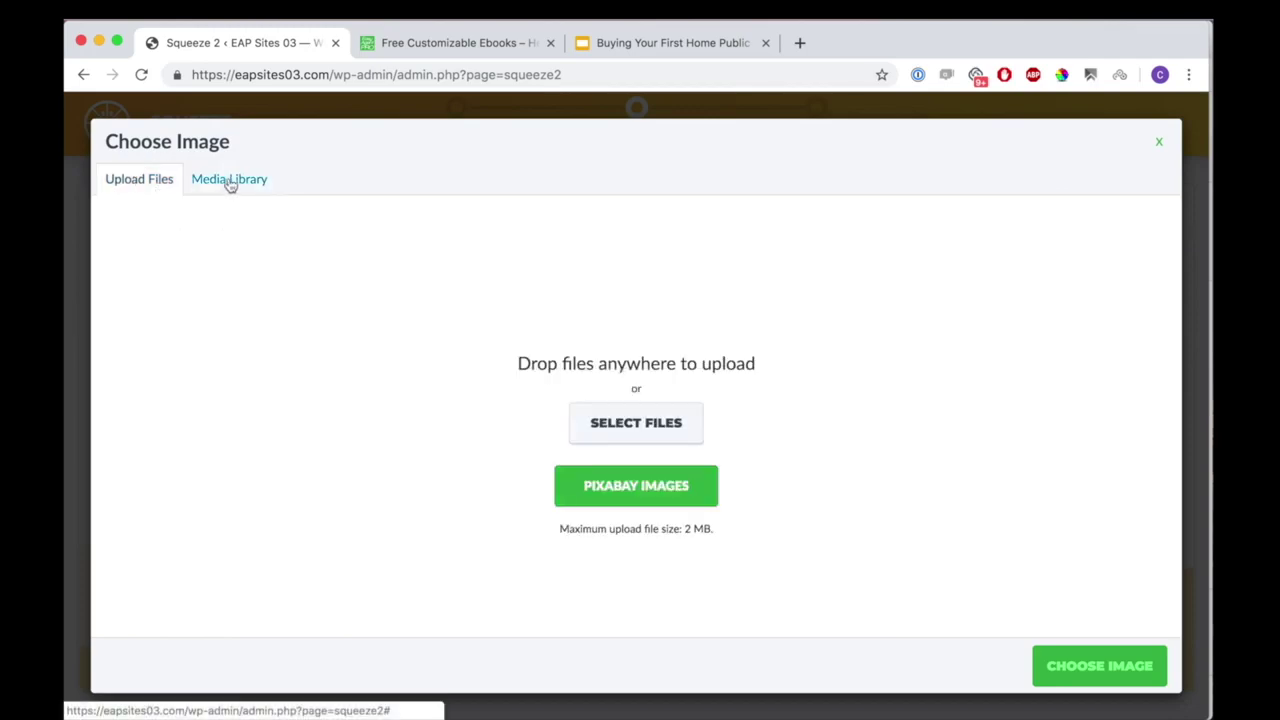
left_click(229, 181)
left_click(176, 292)
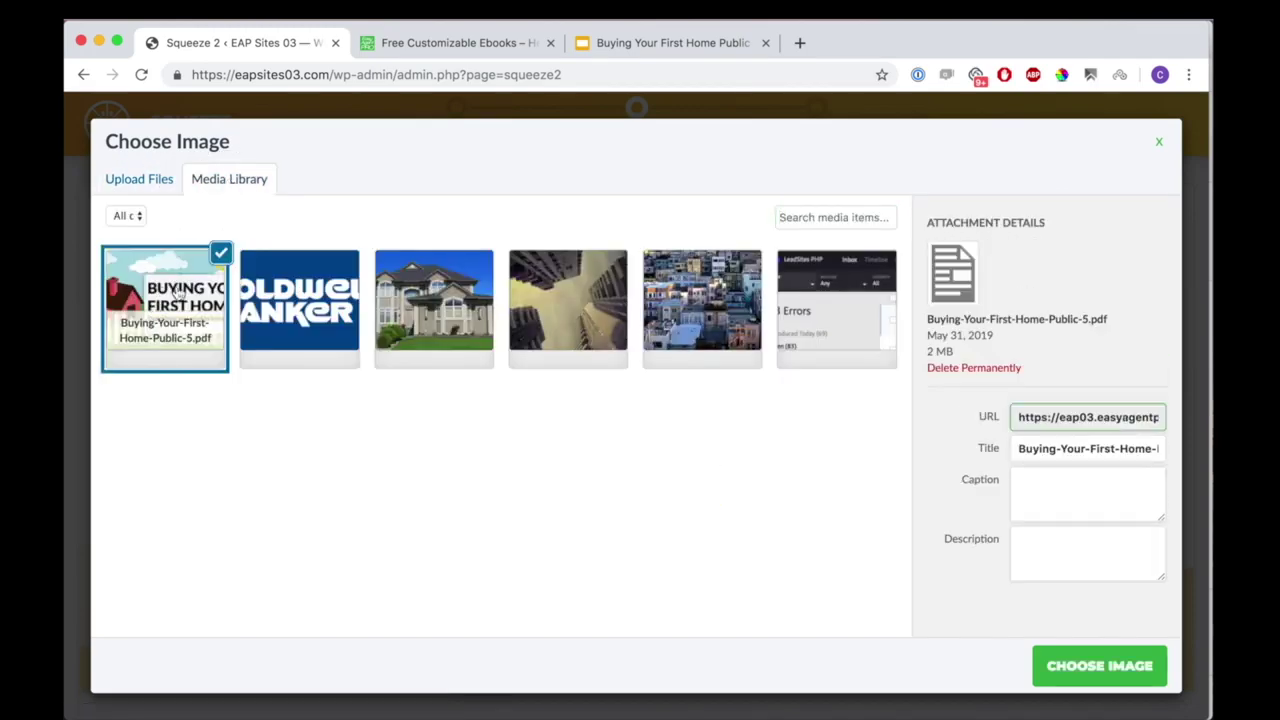
left_click(1090, 670)
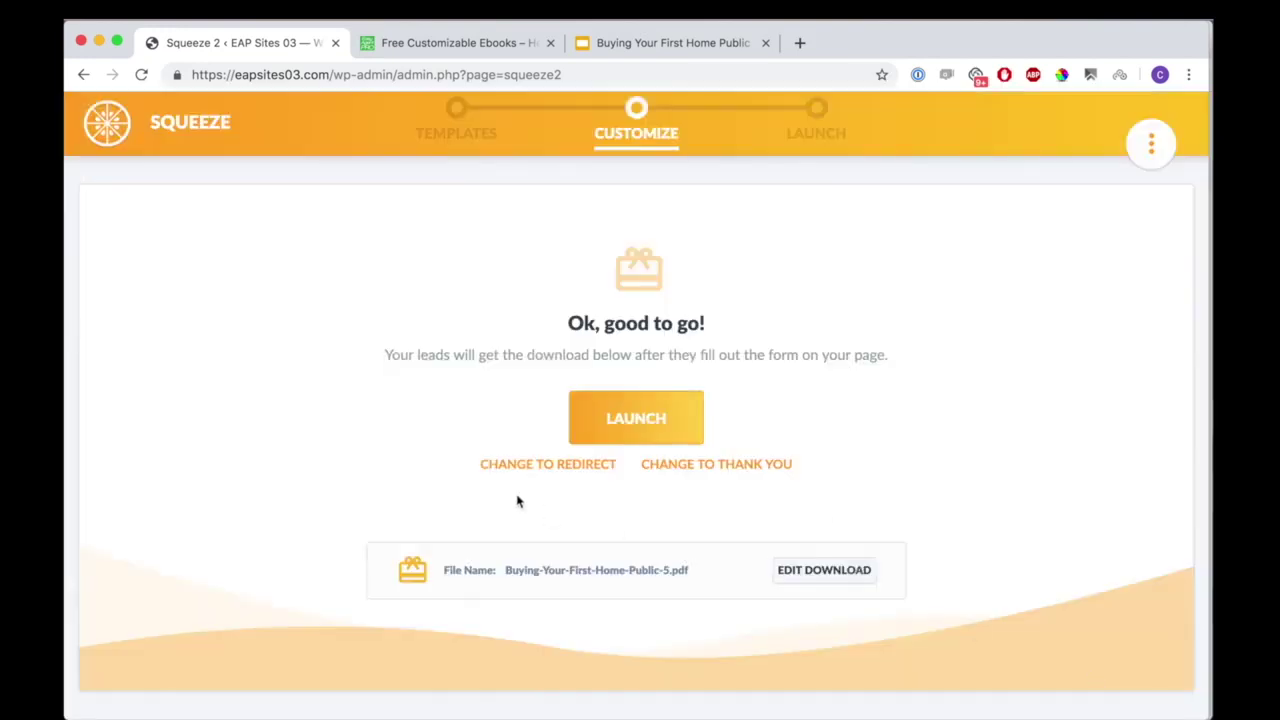
left_click(633, 417)
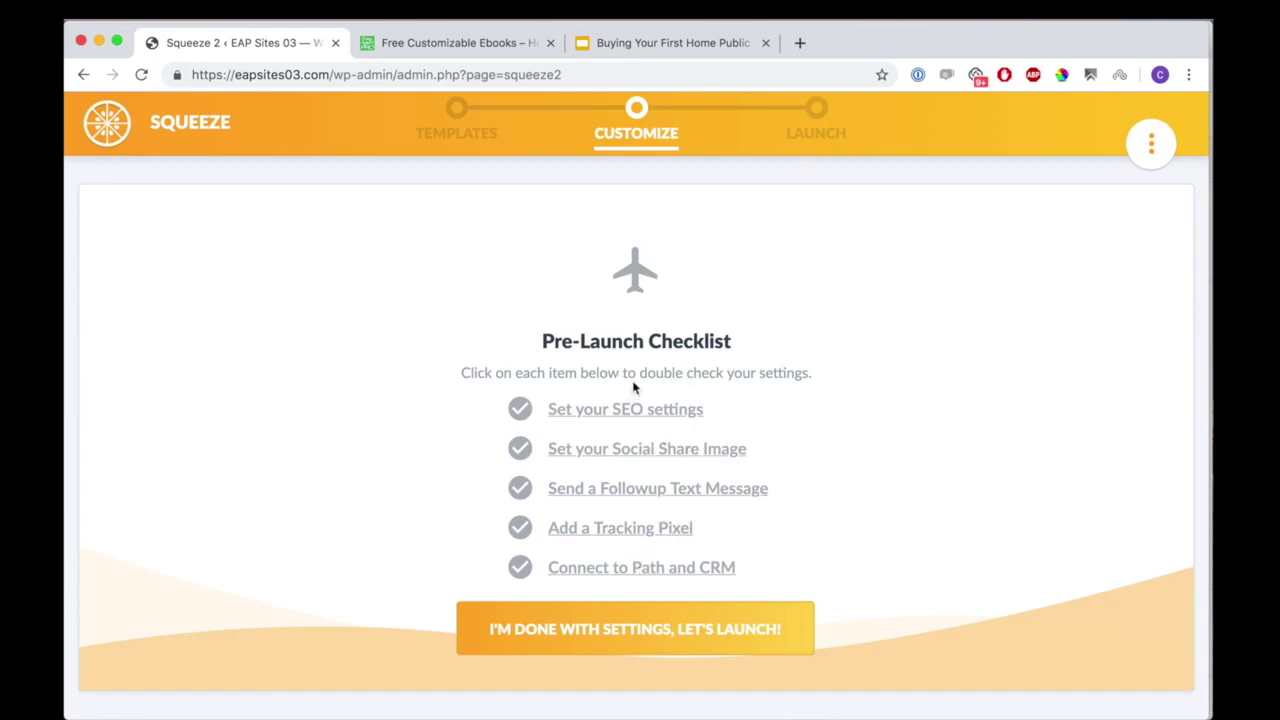
Review the SEO title and description settings and the social share image setting, leaving both without changes.
left_click(675, 418)
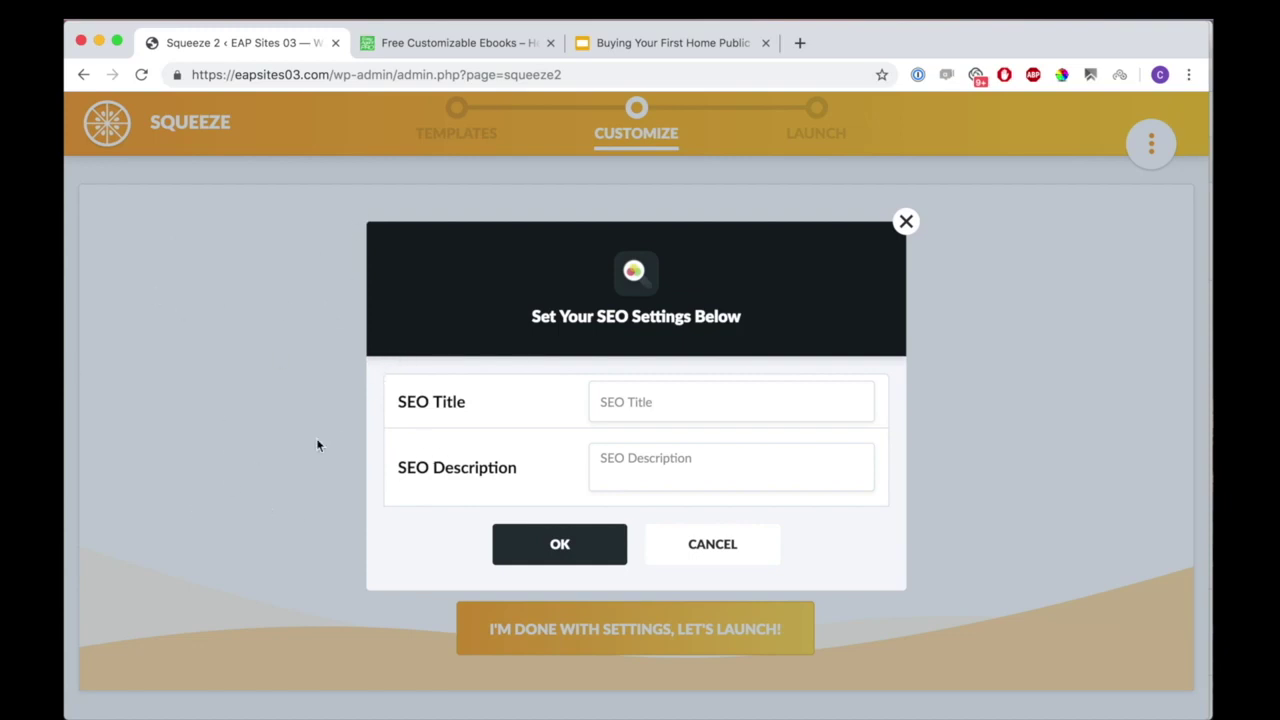
left_click(606, 403)
left_click(688, 550)
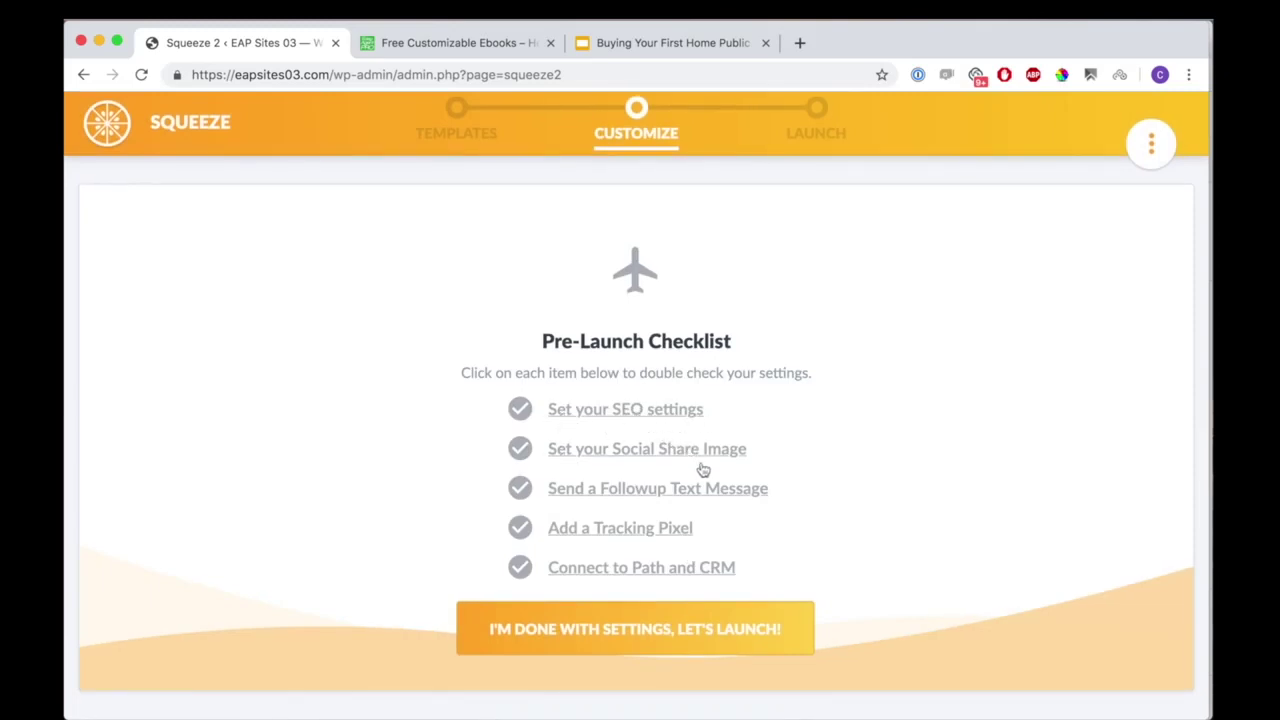
left_click(734, 456)
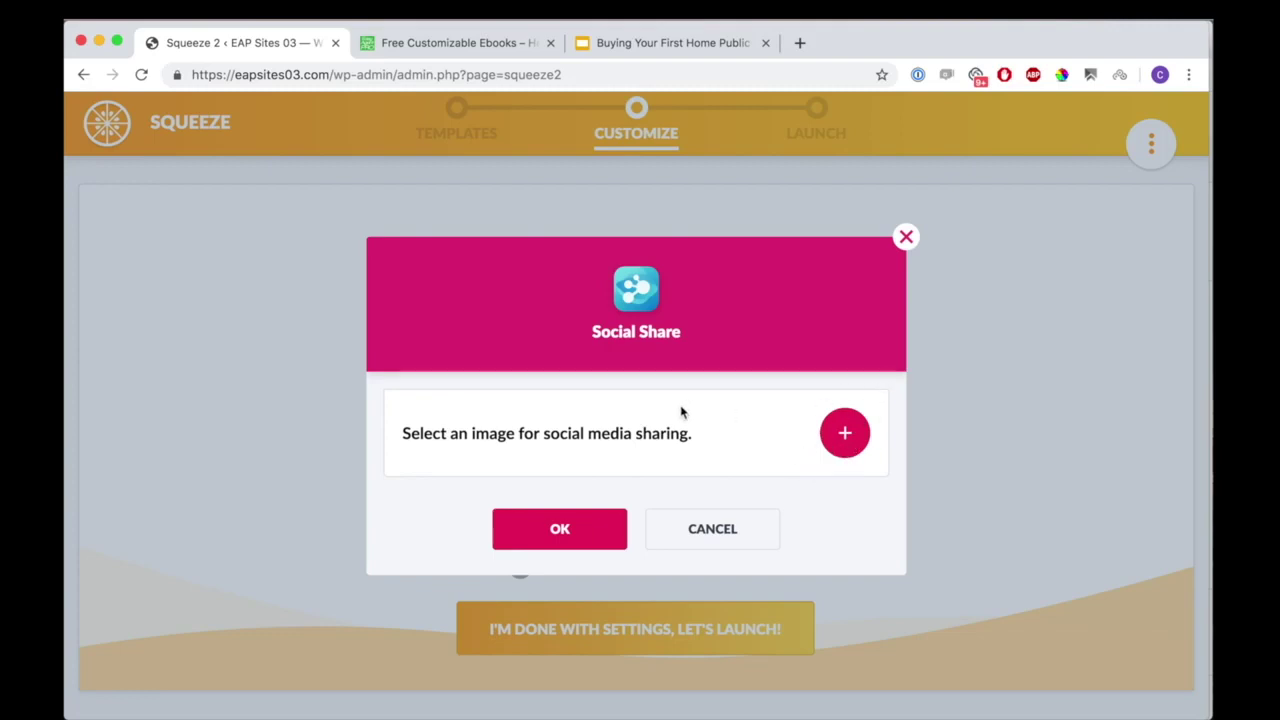
left_click(739, 529)
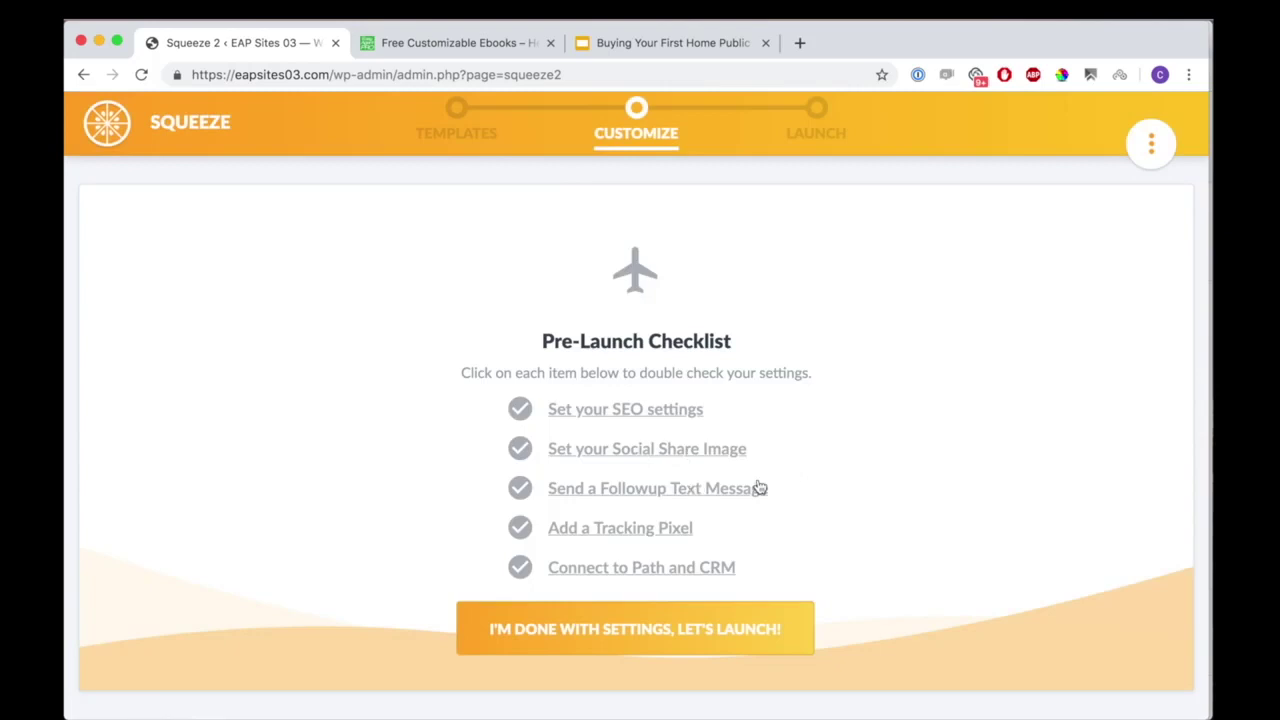
Review the follow-up text message options for receiving notifications and sending a message to the user, without saving anything.
left_click(714, 489)
left_click(676, 532)
left_click(721, 489)
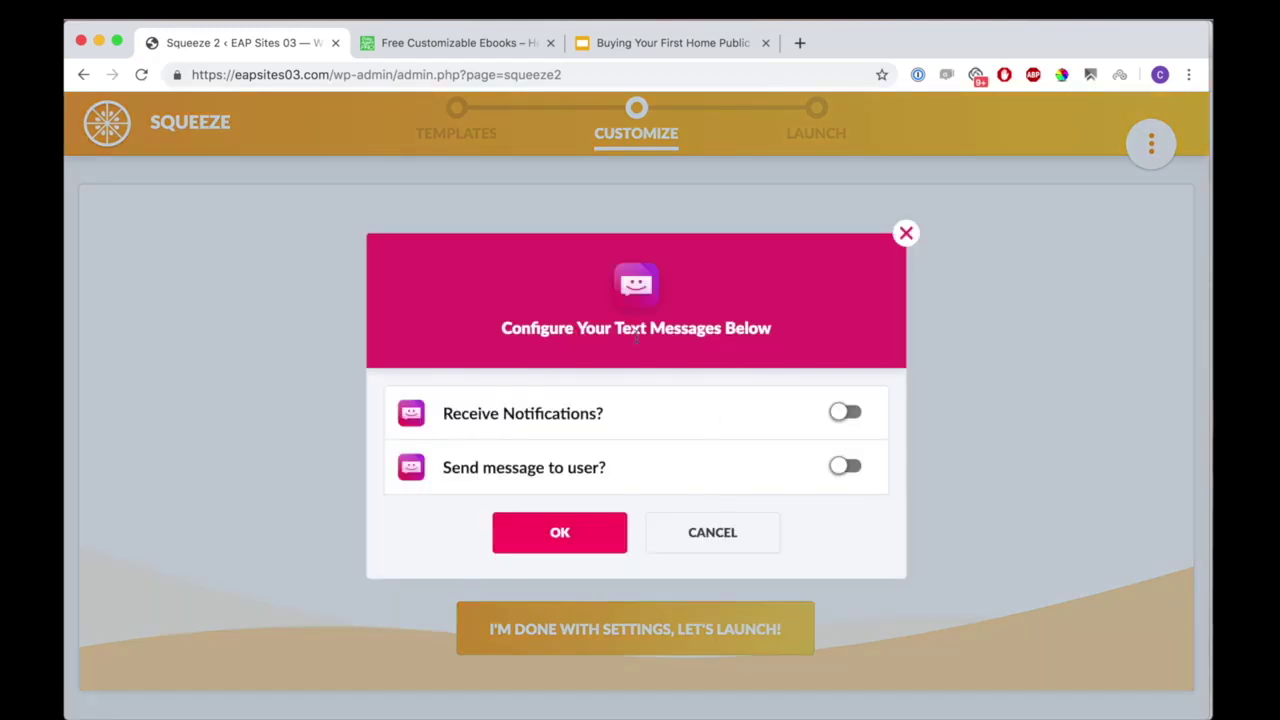
left_click(846, 414)
left_click(850, 415)
left_click(845, 467)
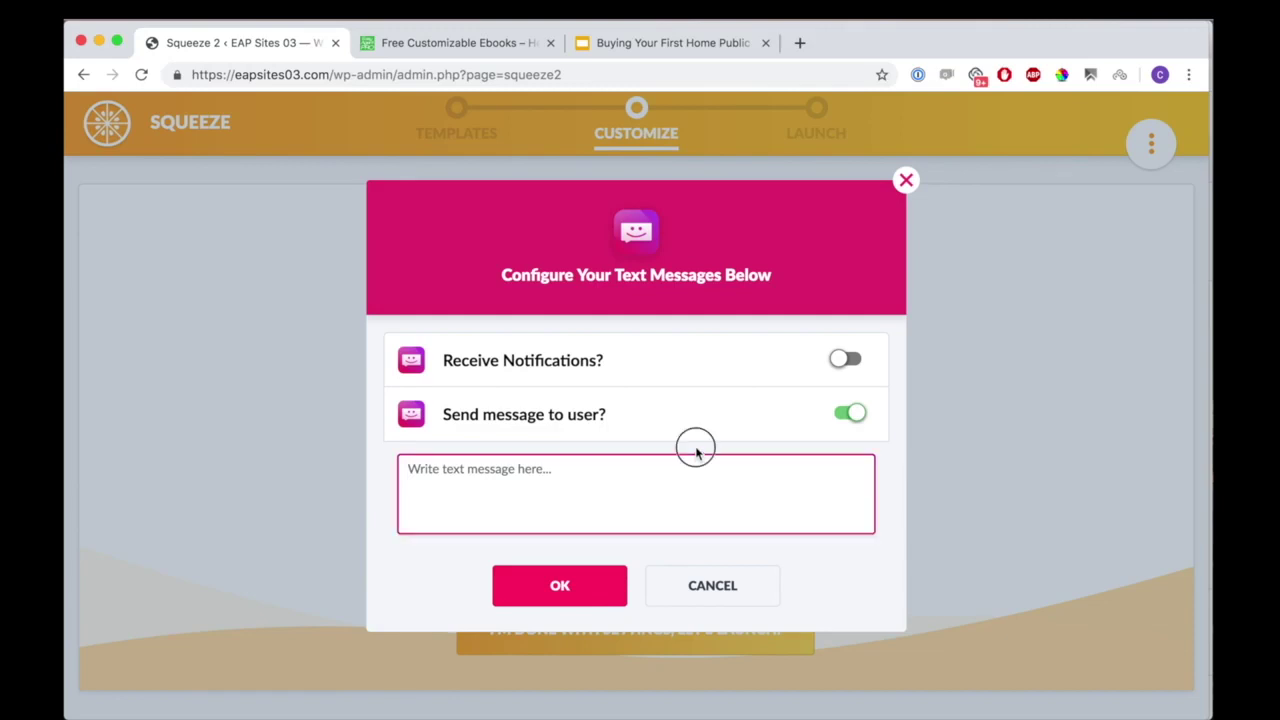
left_click(523, 474)
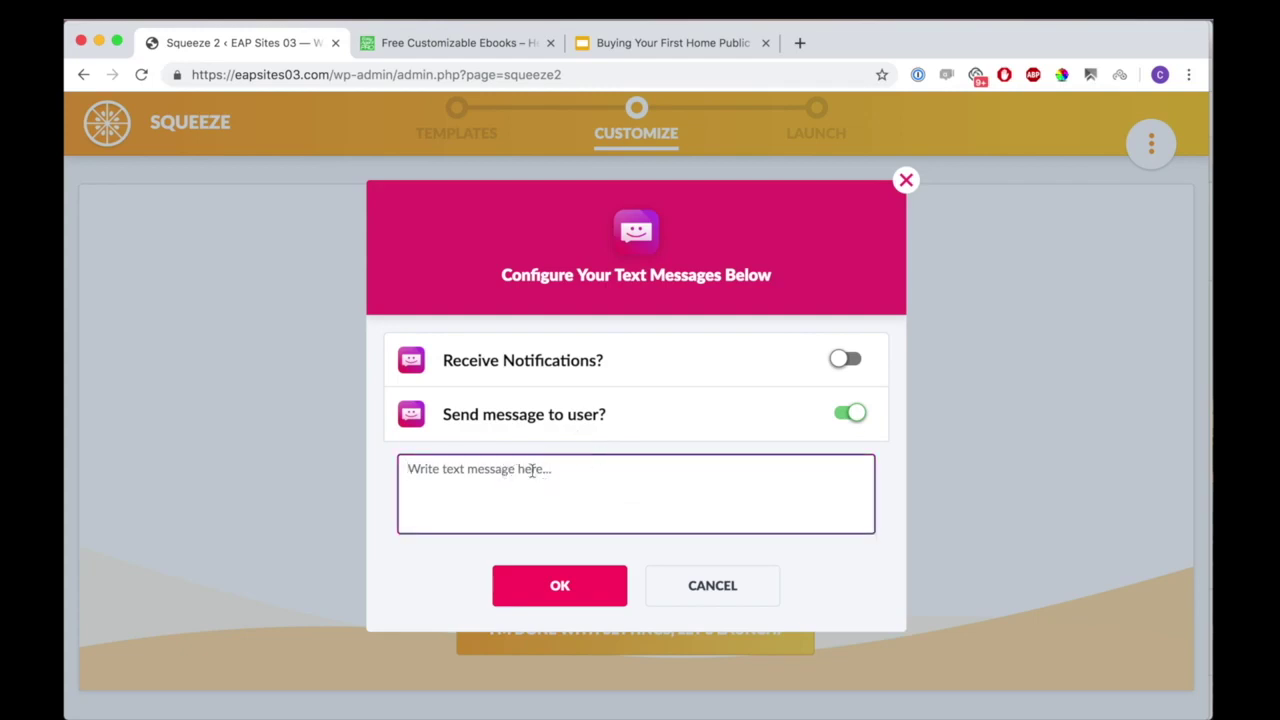
left_click(710, 587)
left_click(653, 494)
left_click(716, 532)
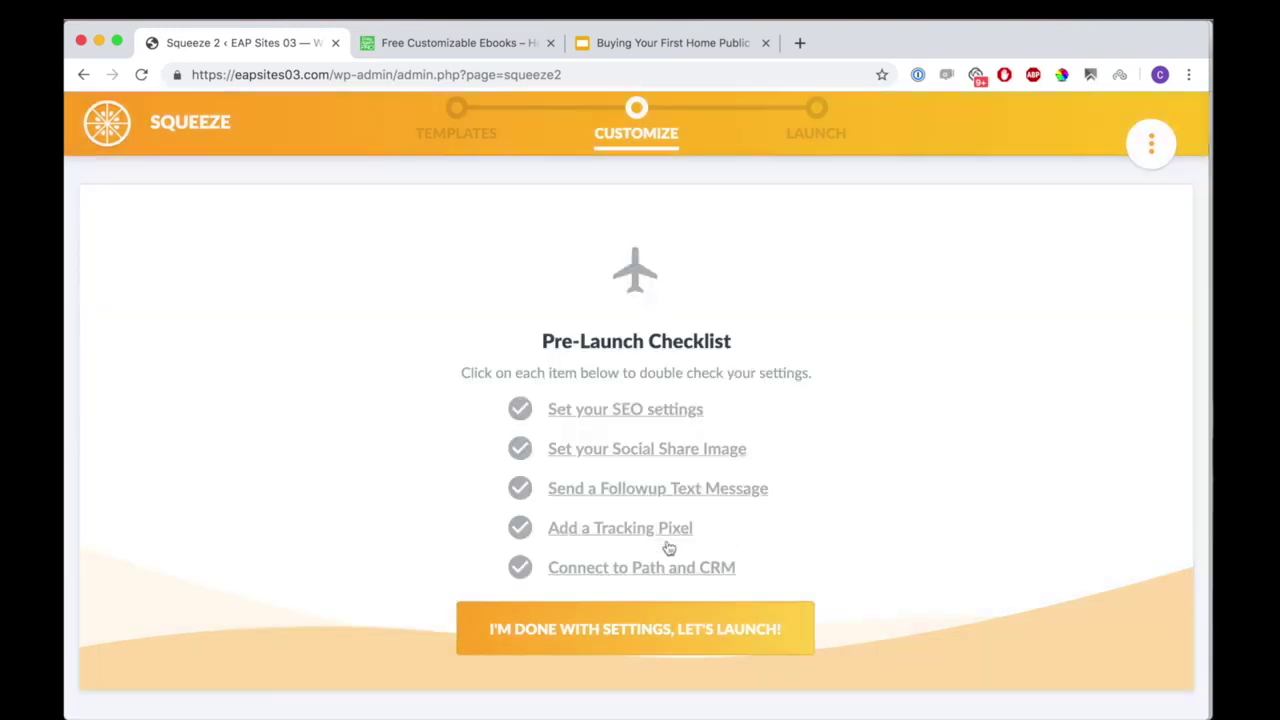
Review the tracking pixel settings and the Path selection in the pre-launch checklist without enabling any of them.
left_click(648, 530)
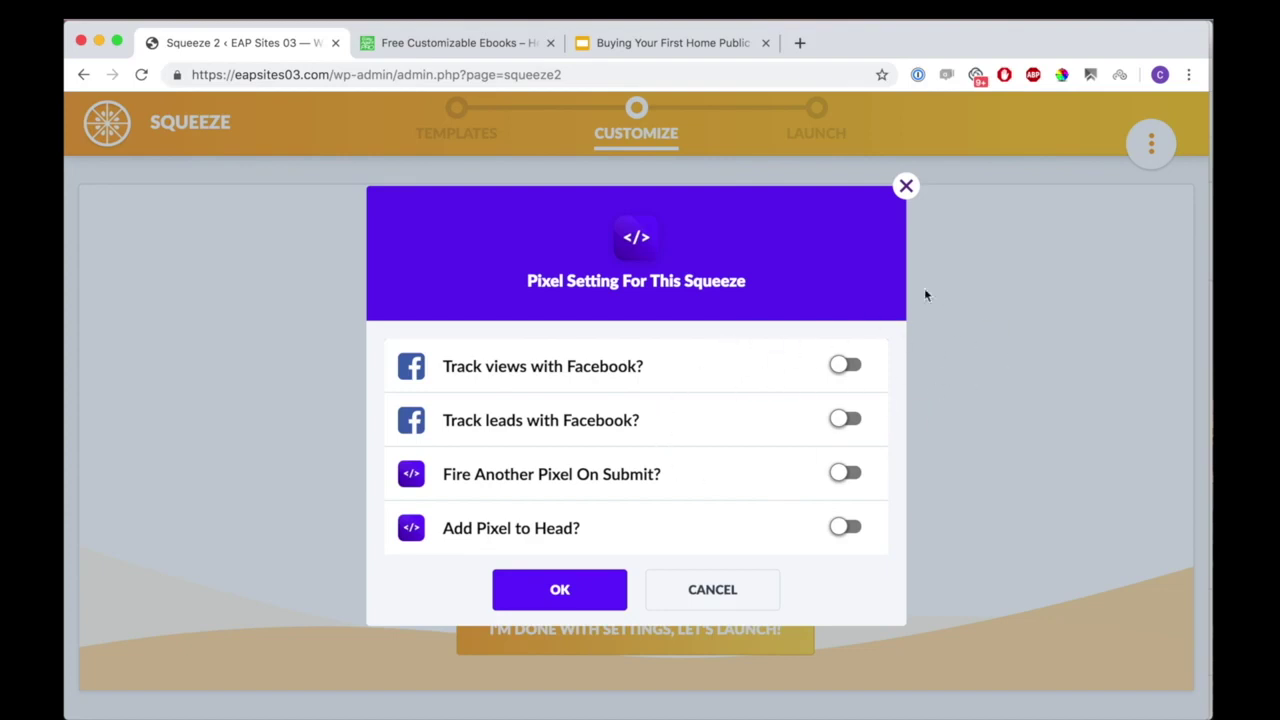
left_click(906, 185)
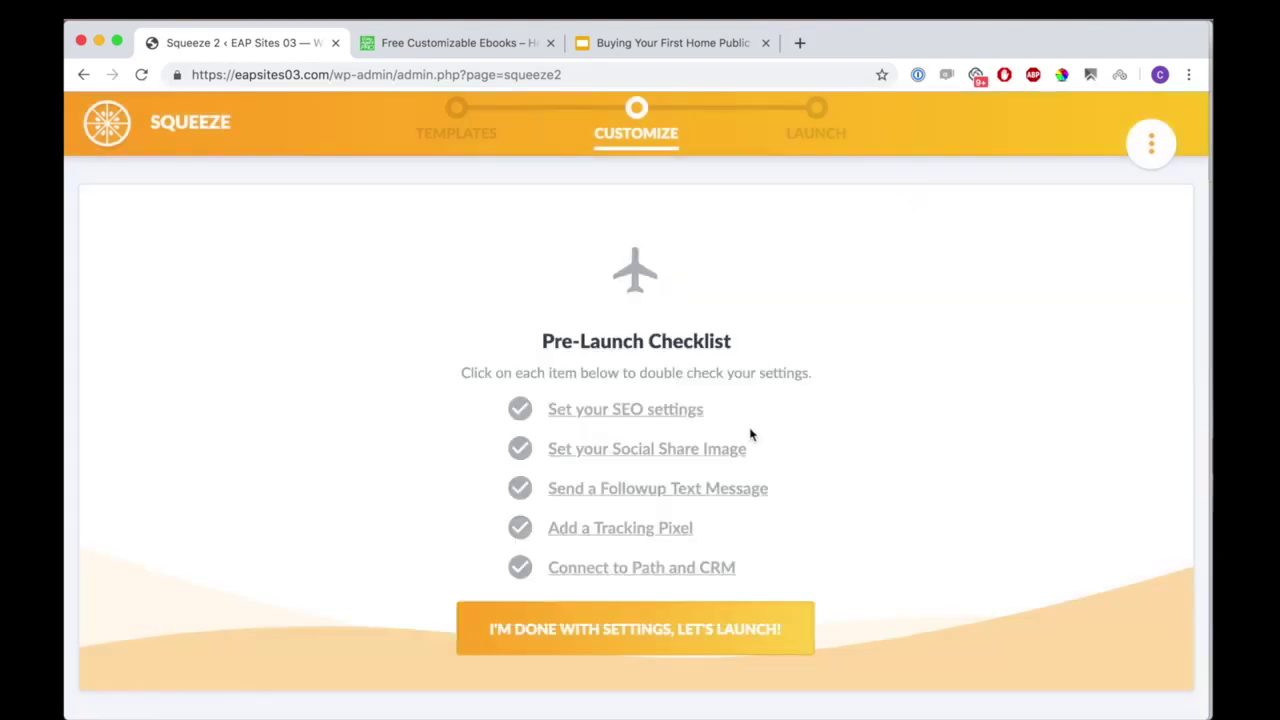
left_click(712, 566)
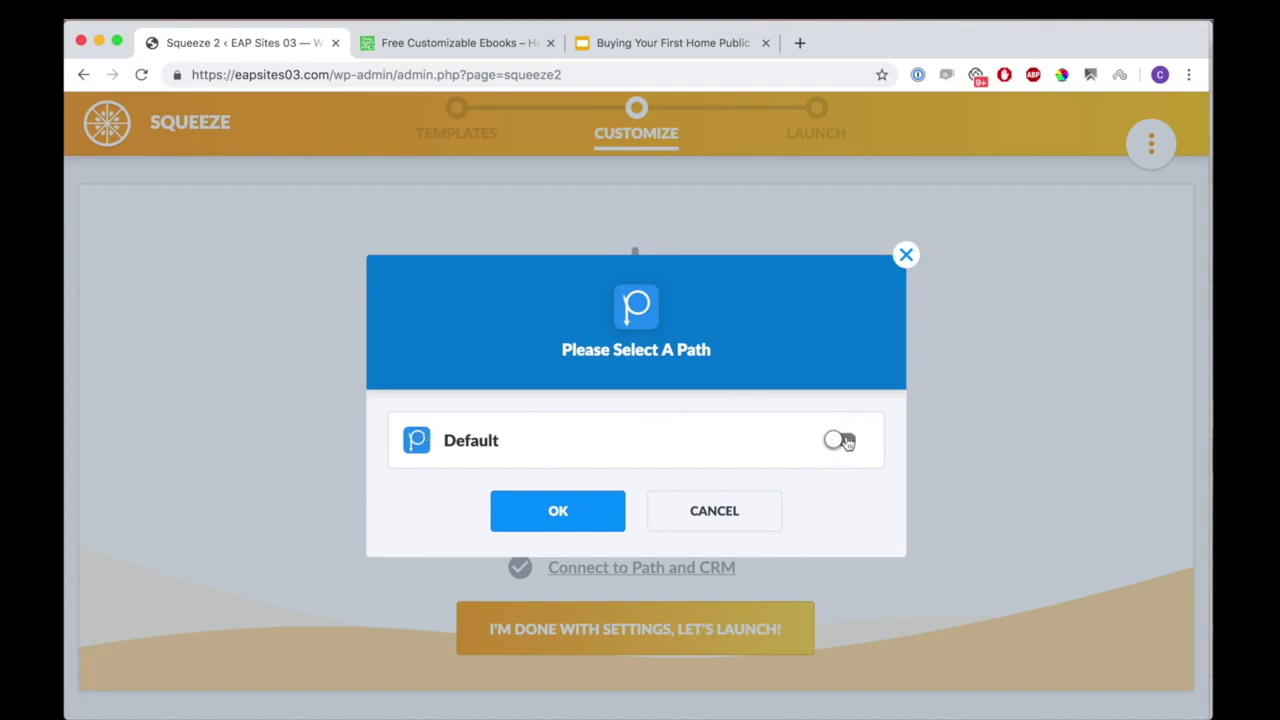
left_click(718, 506)
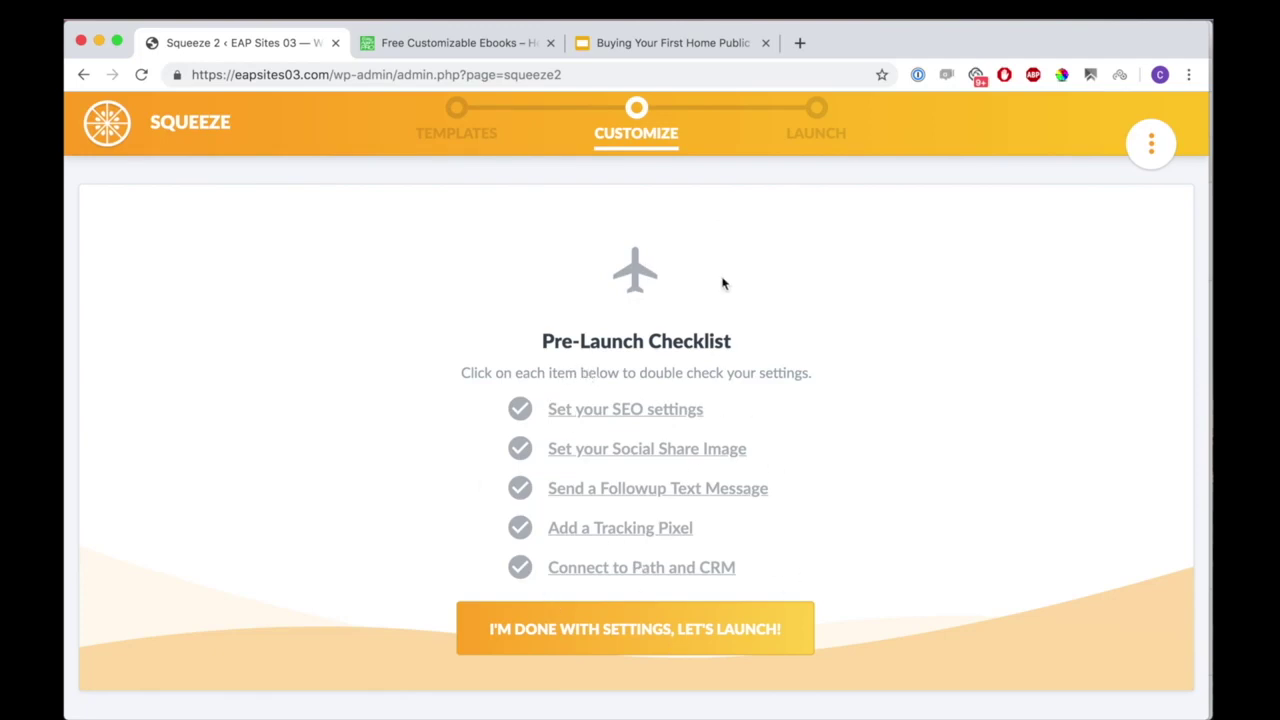
Launch the squeeze page and save it under the name "Guide to Buying your First Home".
left_click(613, 629)
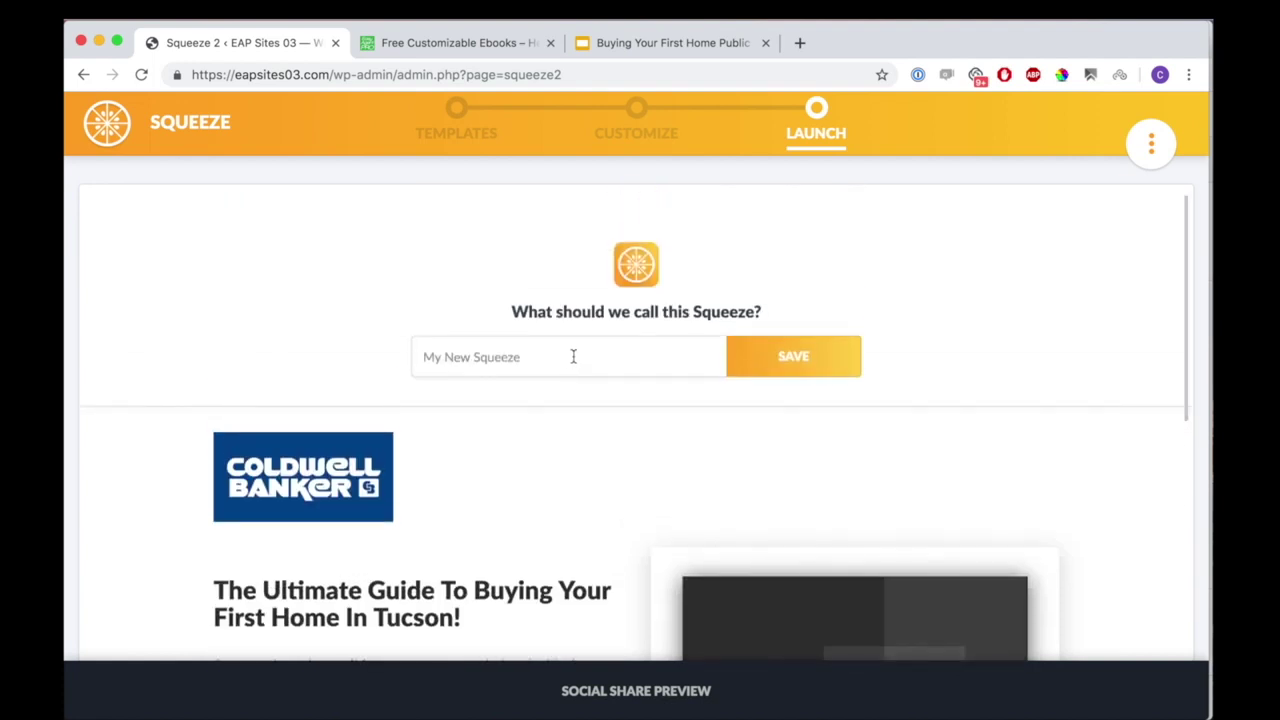
left_click(573, 356)
type("Guide to Buying your first Home")
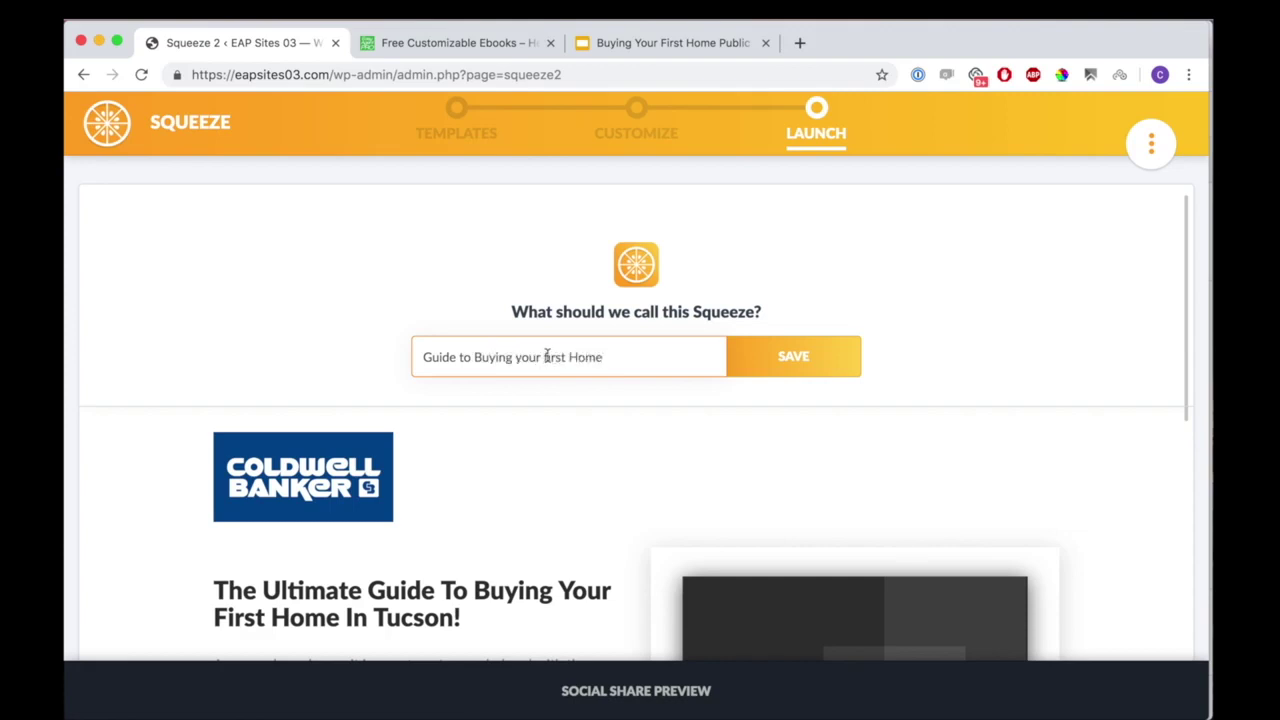
double_click(547, 357)
type("First")
left_click(814, 362)
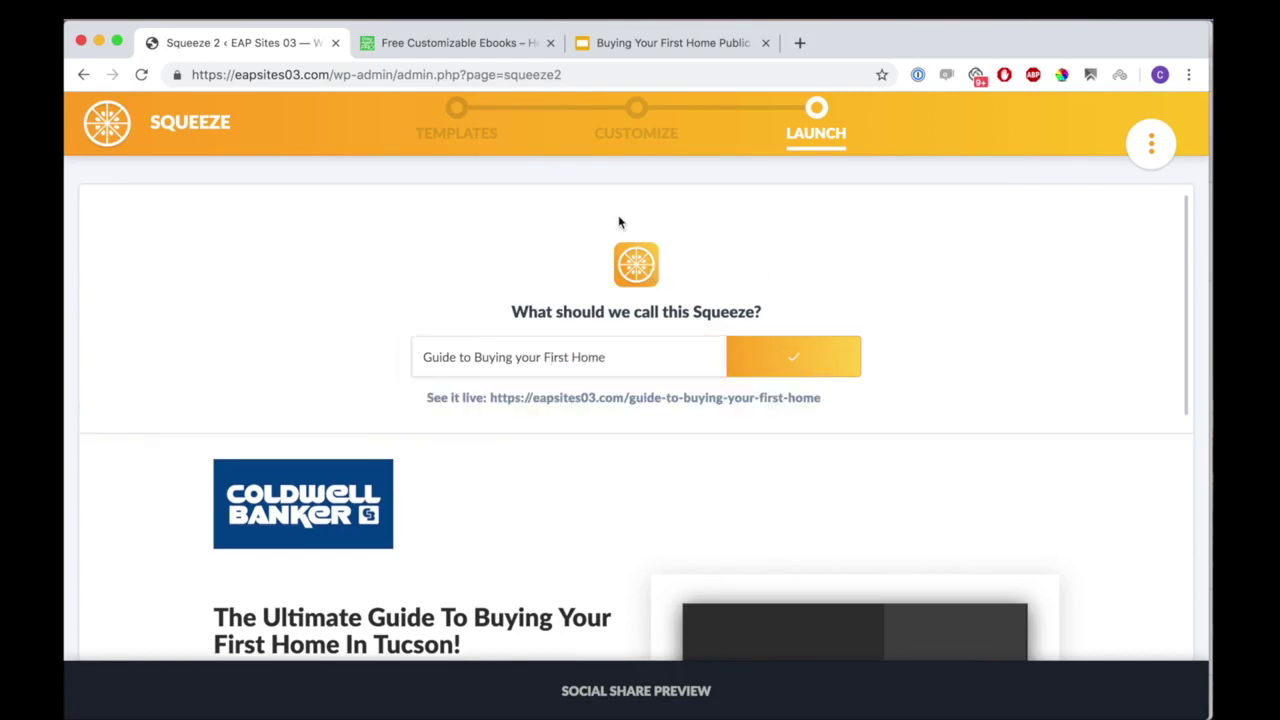
Look over the saved page's preview, open its live version from the Squeeze Pages list, and select its web address.
scroll(651, 417, "down", 2)
scroll(651, 417, "down", 5)
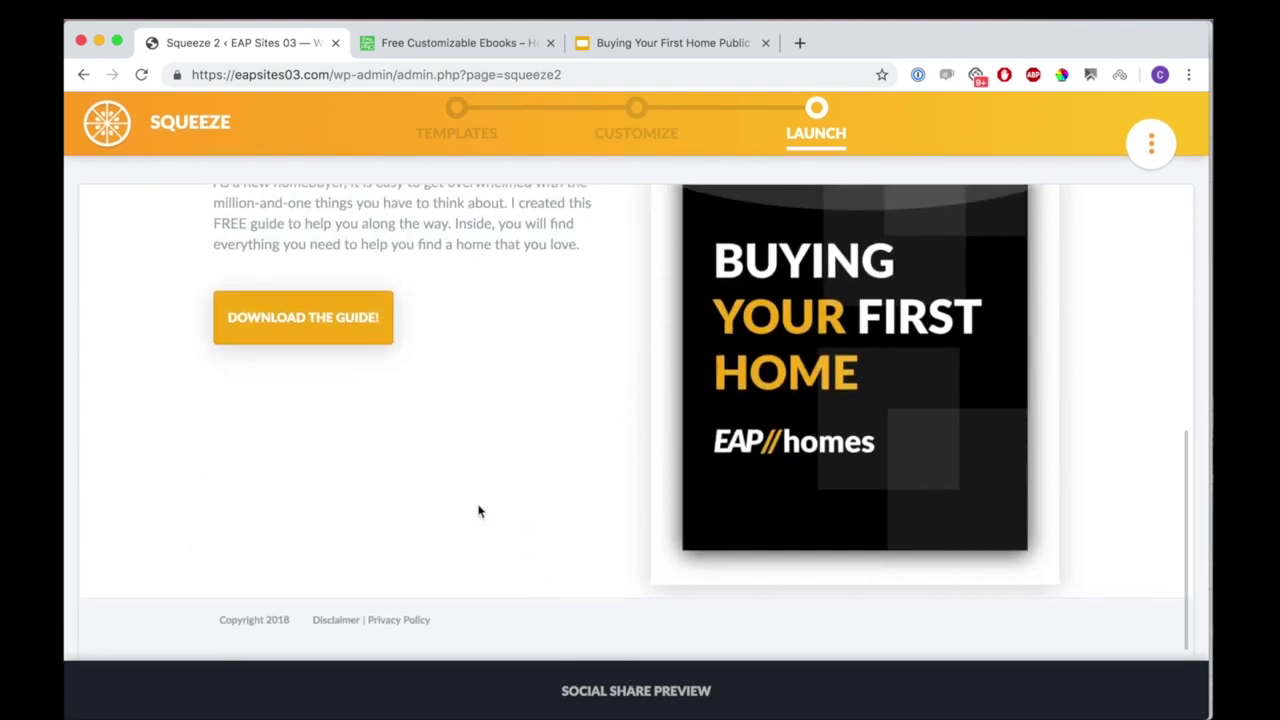
scroll(477, 511, "up", 5)
scroll(419, 338, "down", 5)
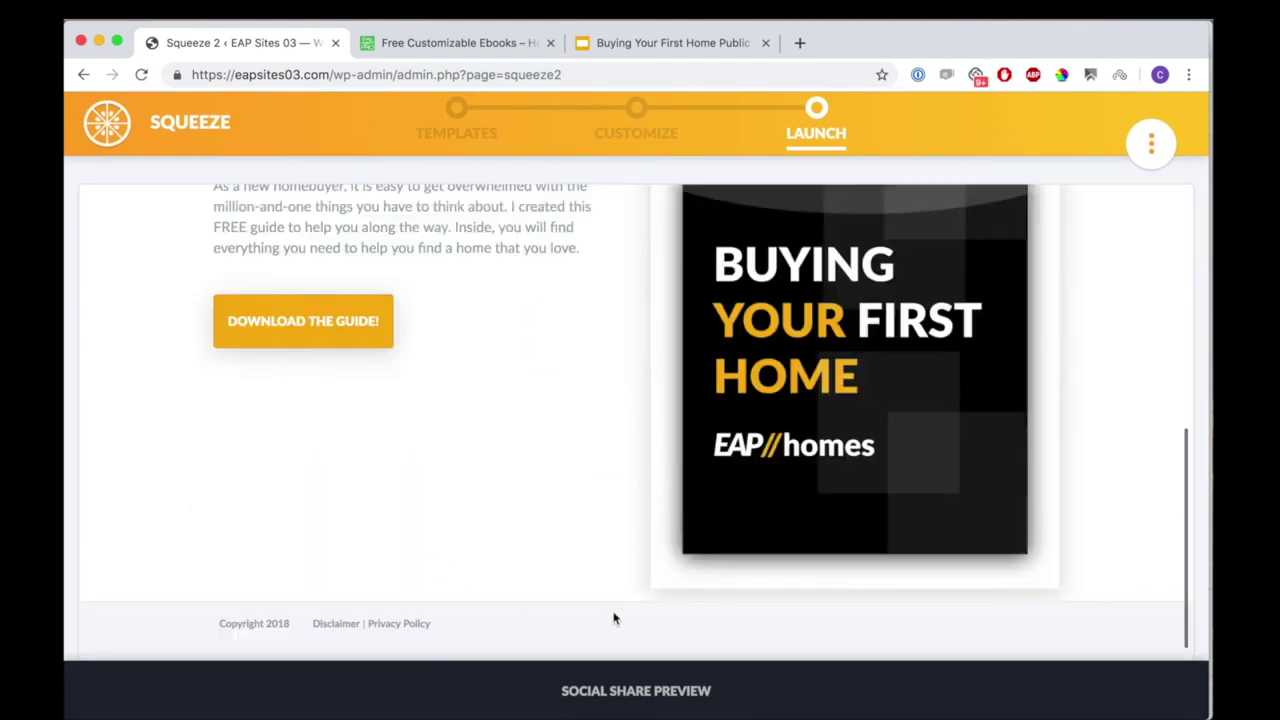
left_click(104, 130)
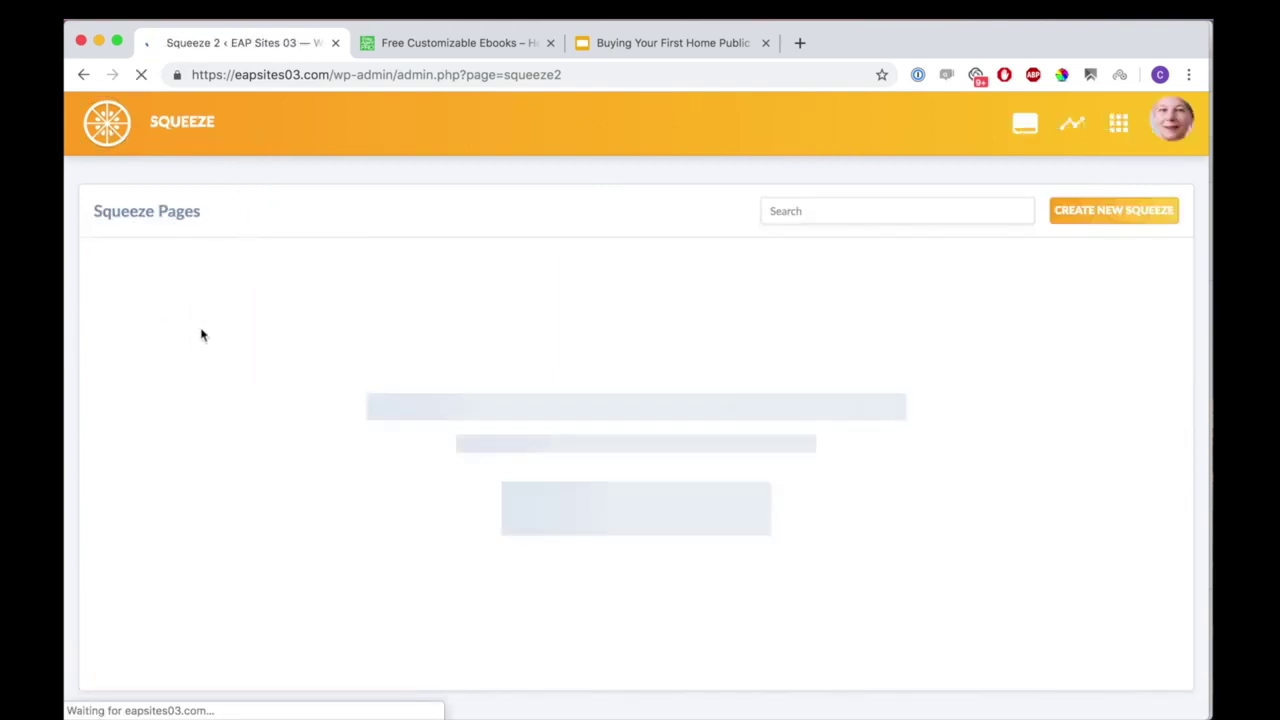
left_click(237, 354)
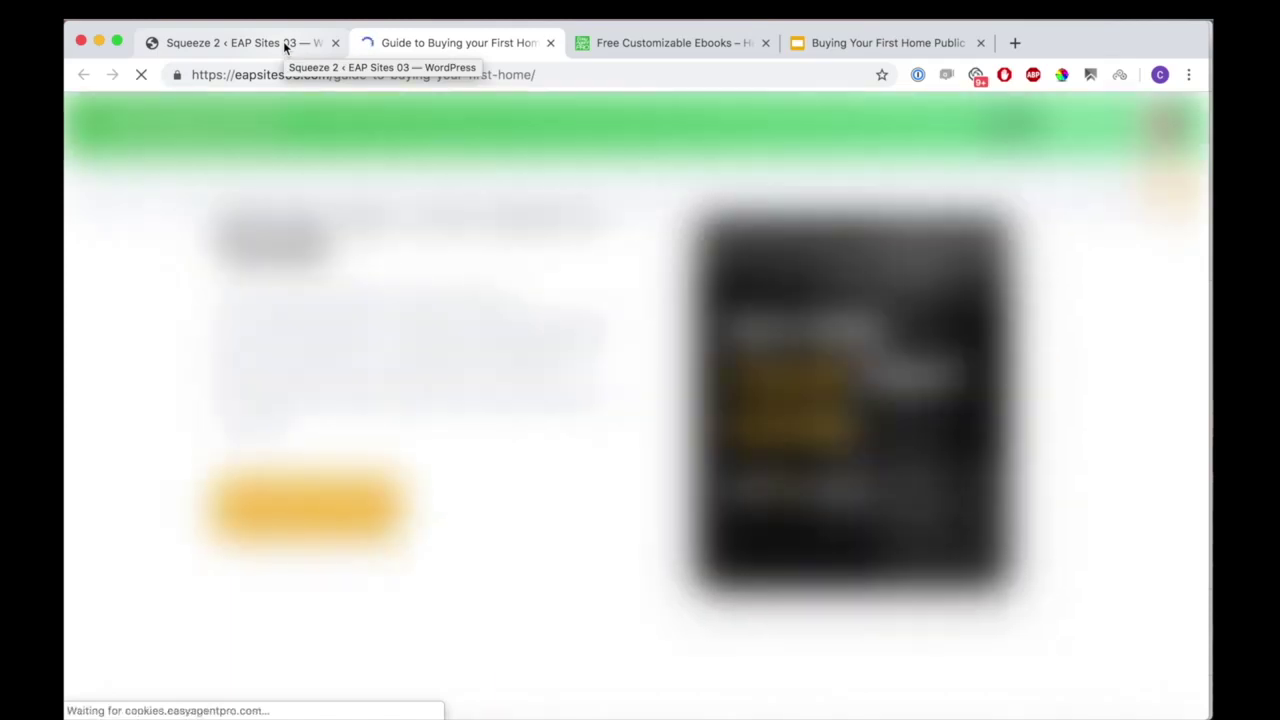
left_click(283, 43)
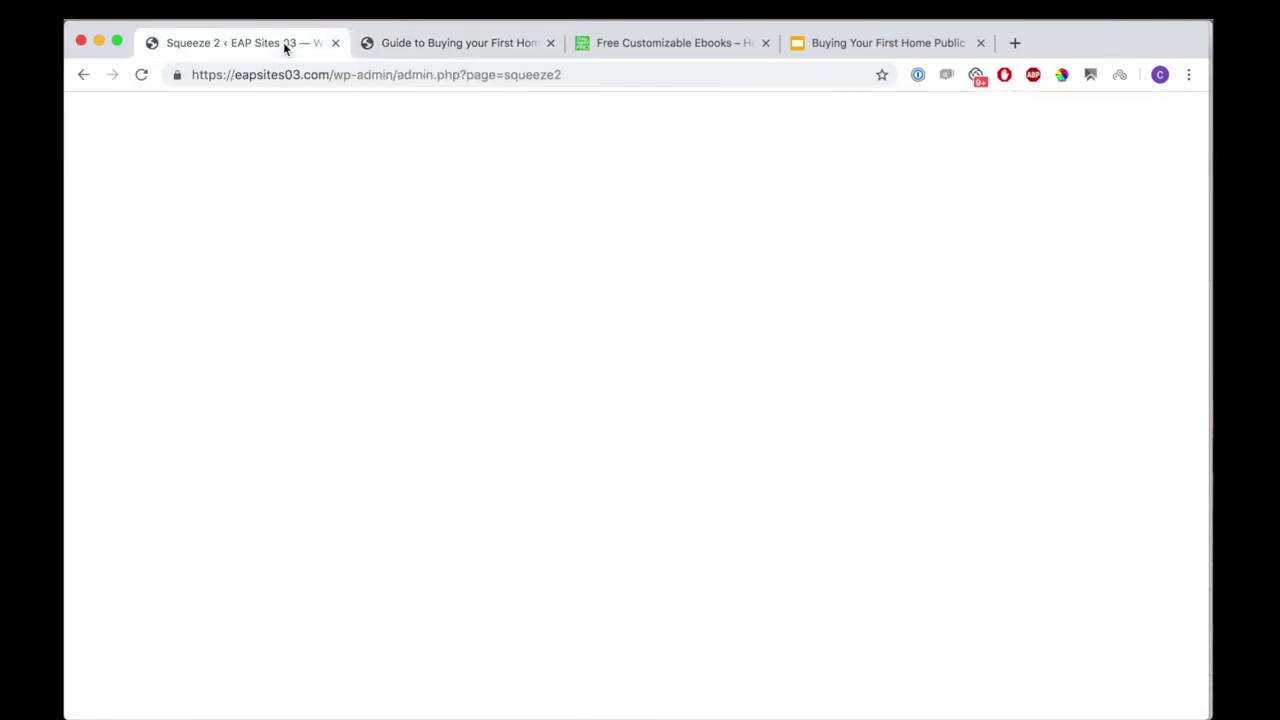
left_click(423, 46)
left_click(522, 74)
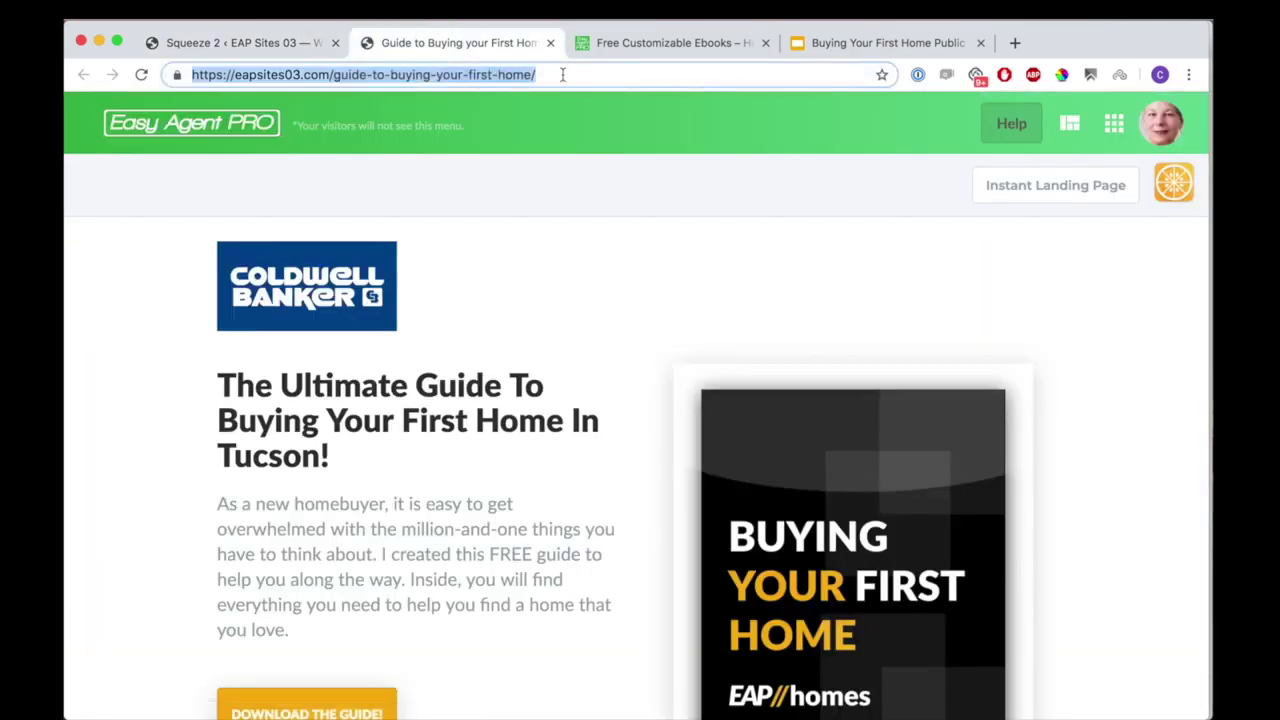
Examine the live squeeze page from logo to footer, including the fields of its Download The Guide pop-up form.
scroll(460, 214, "down", 3)
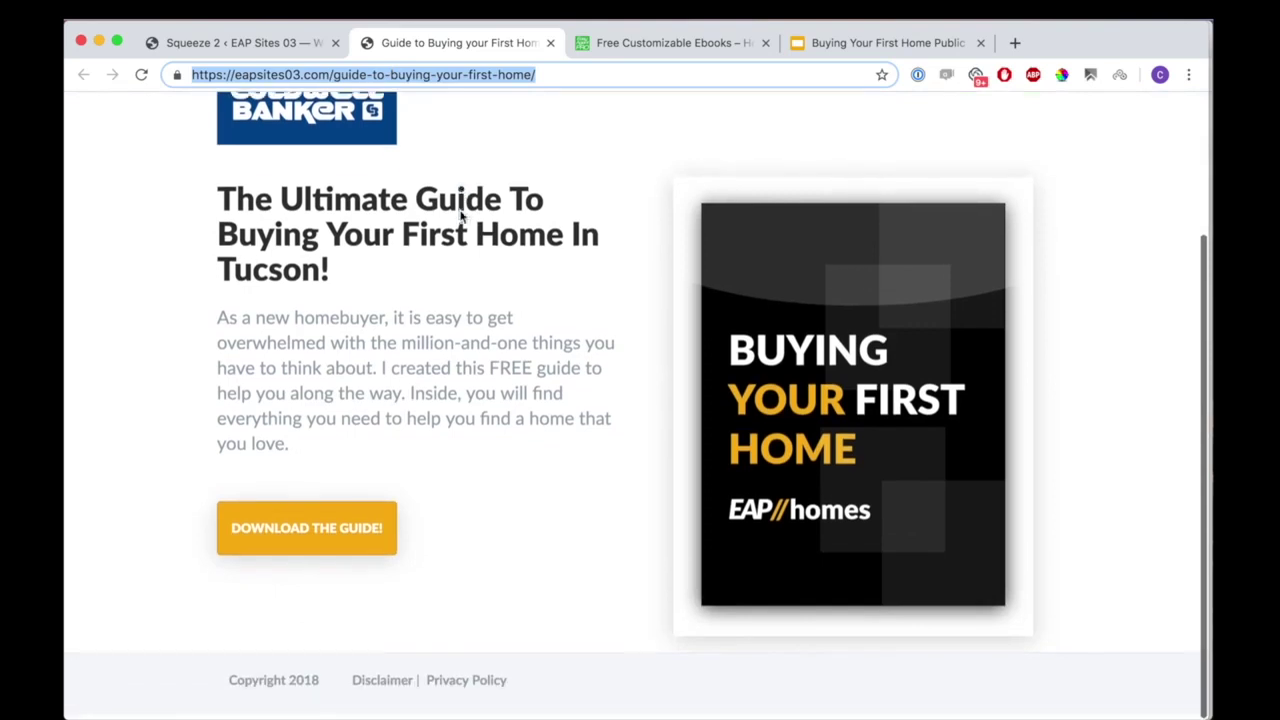
scroll(460, 210, "up", 2)
left_click(447, 165)
scroll(449, 169, "up", 1)
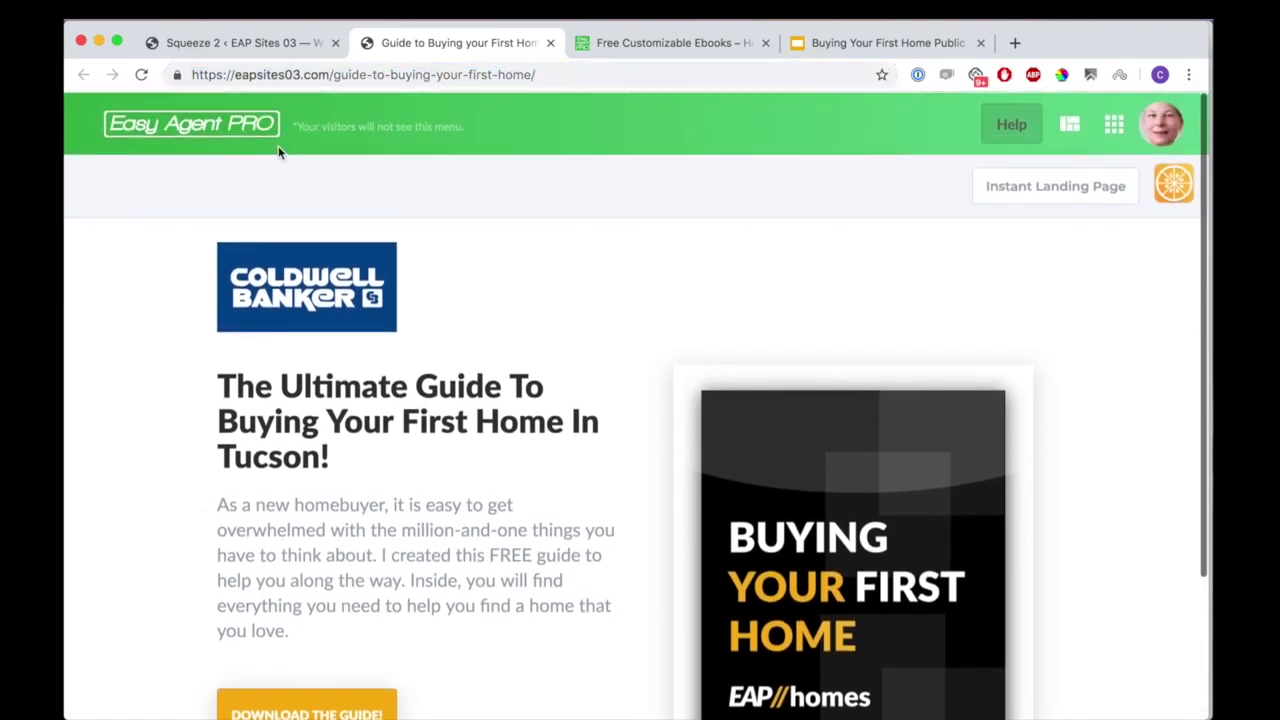
scroll(588, 237, "down", 1)
scroll(588, 237, "down", 1)
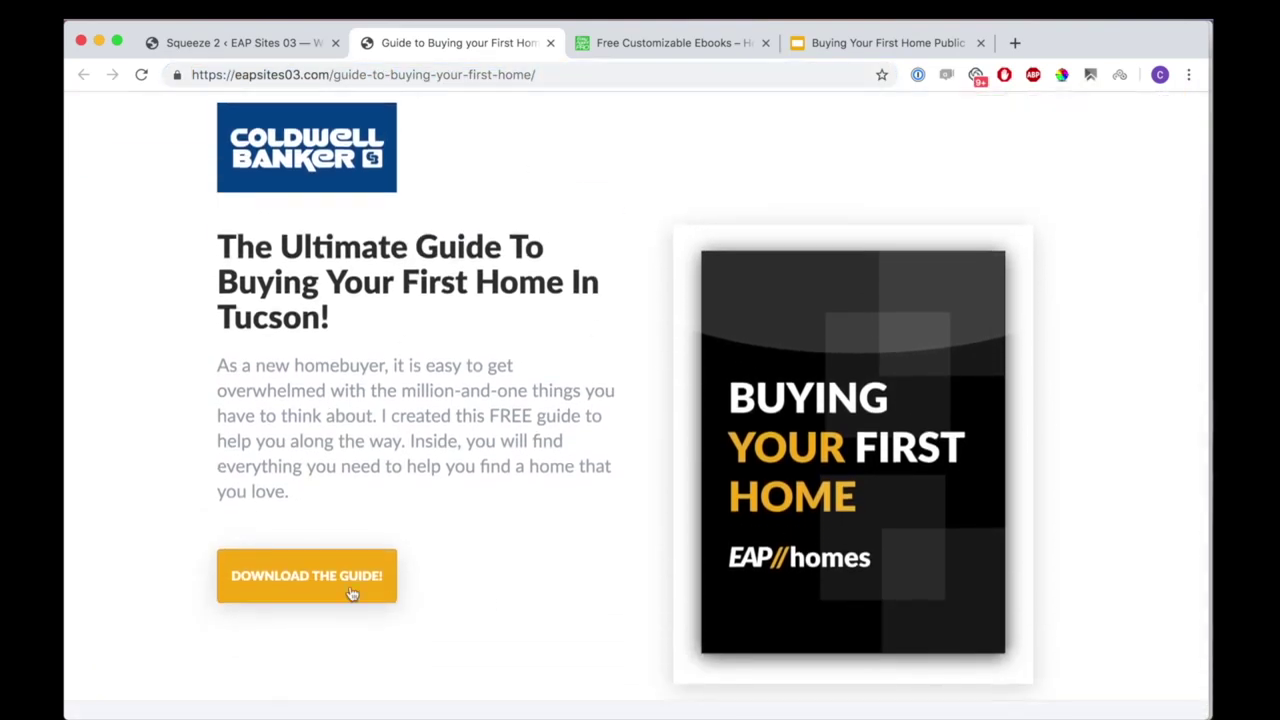
left_click(306, 573)
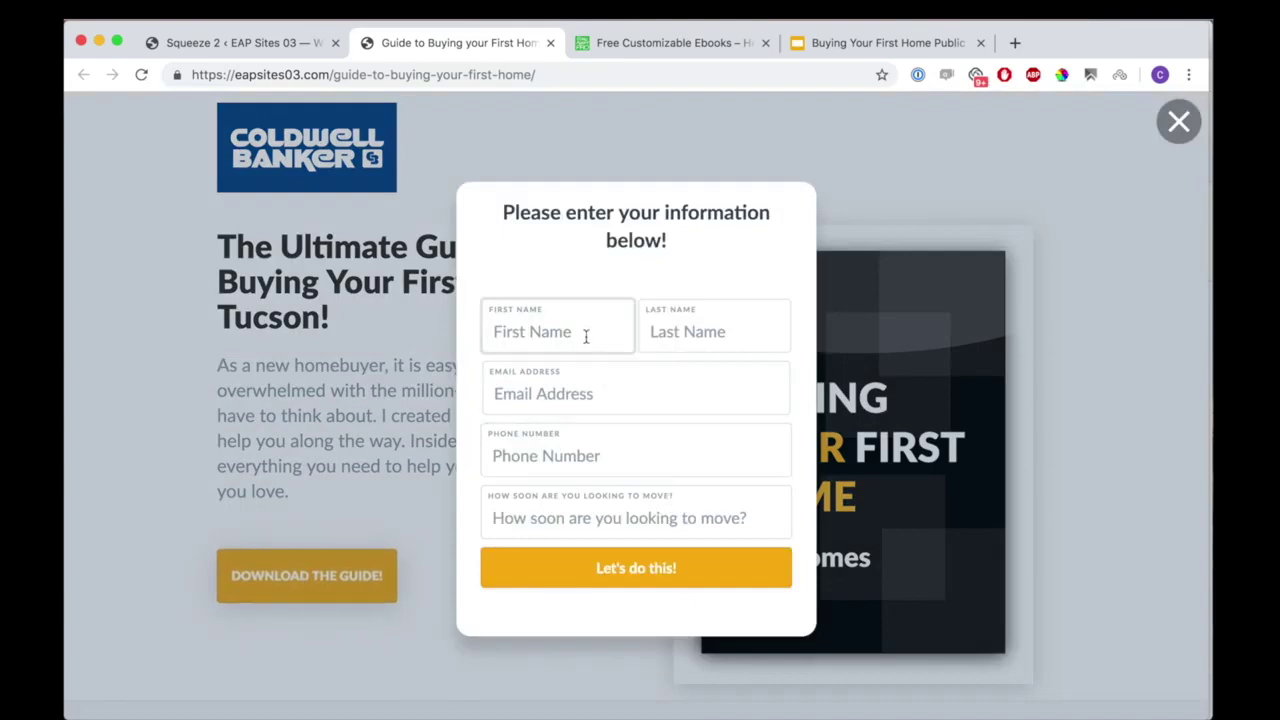
left_click(364, 411)
scroll(720, 423, "up", 2)
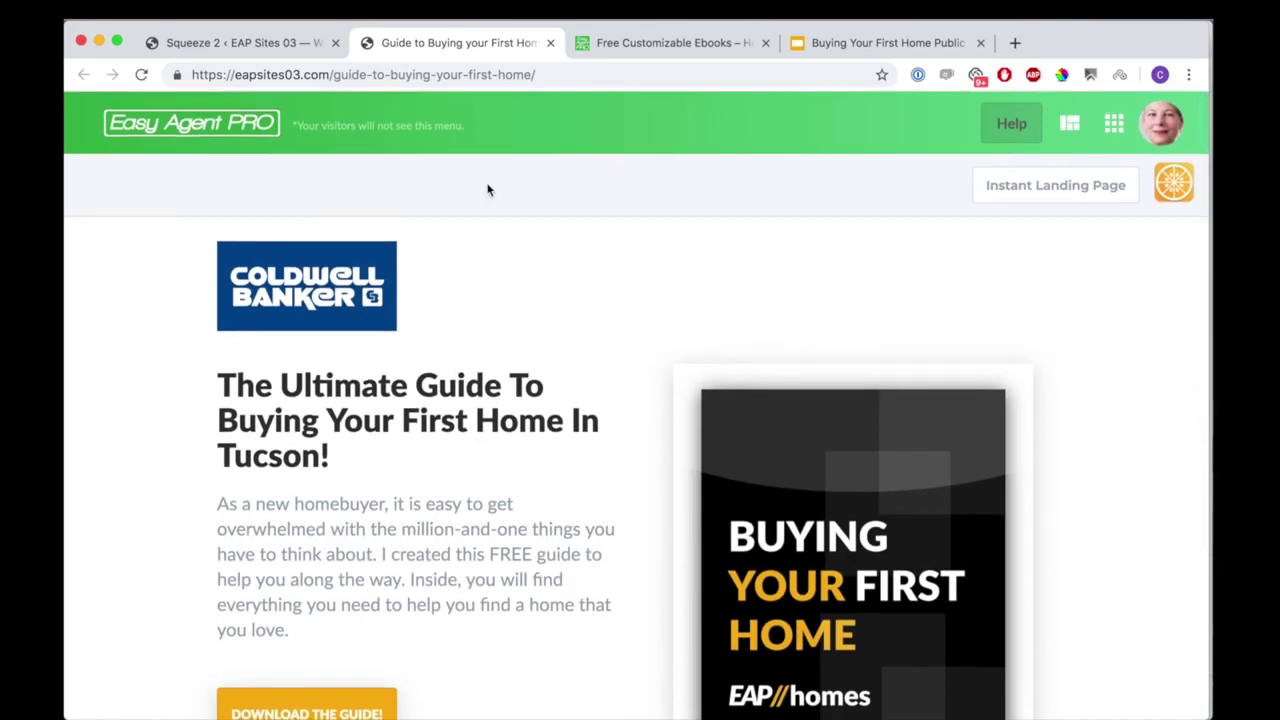
scroll(751, 251, "down", 3)
scroll(420, 386, "up", 3)
scroll(624, 228, "down", 3)
scroll(622, 223, "up", 3)
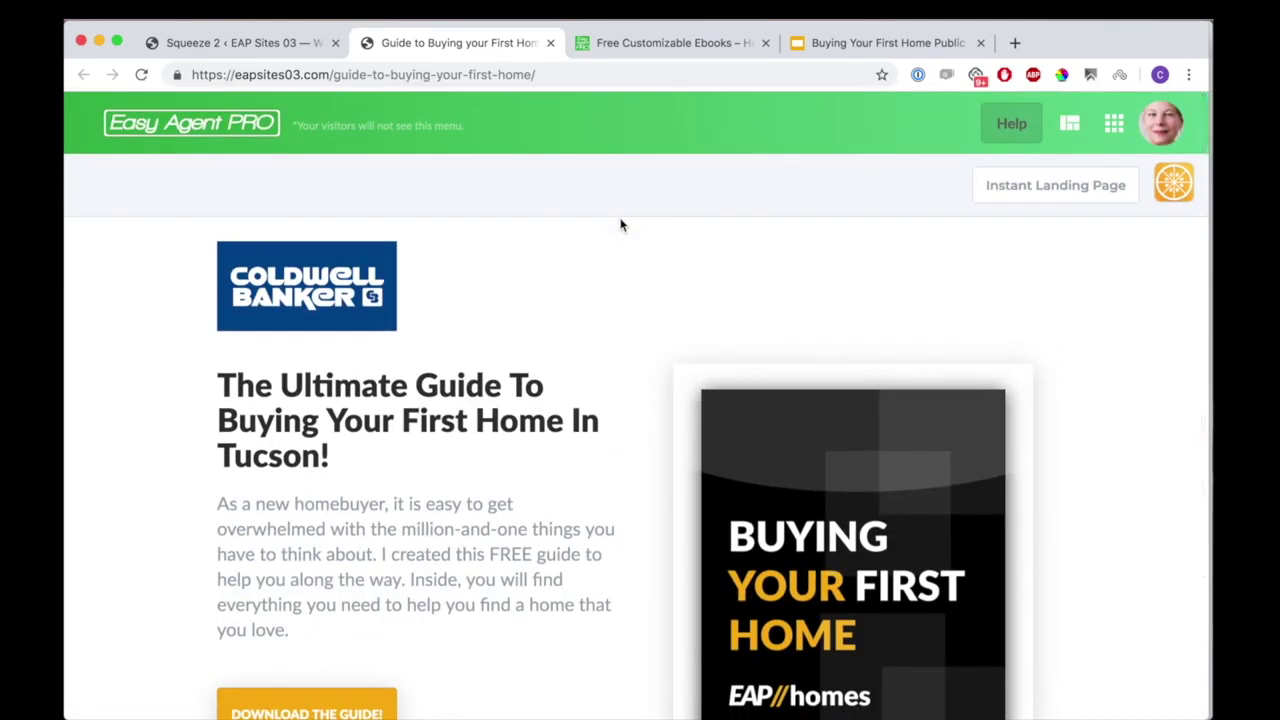